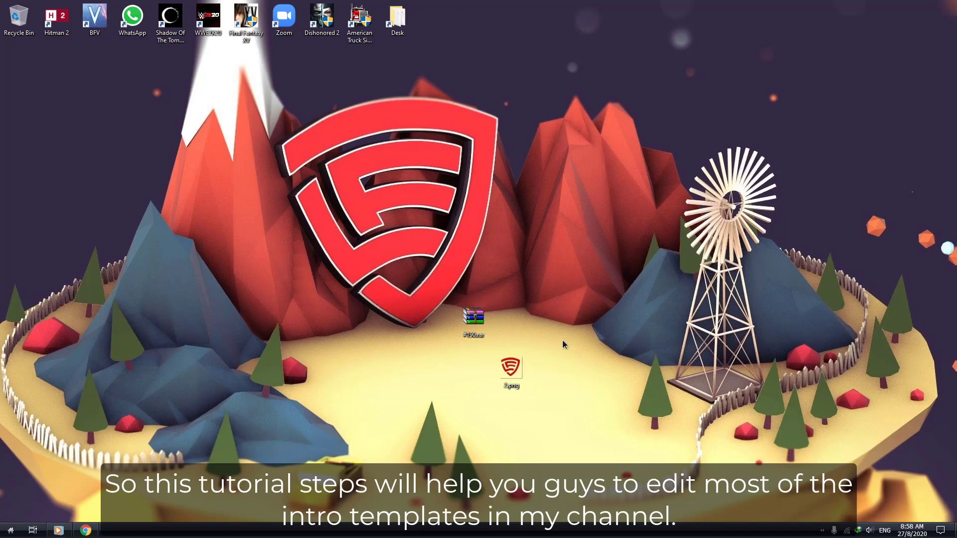
Extract the #190.rar template archive into a #190 folder
drag(473, 319, 476, 368)
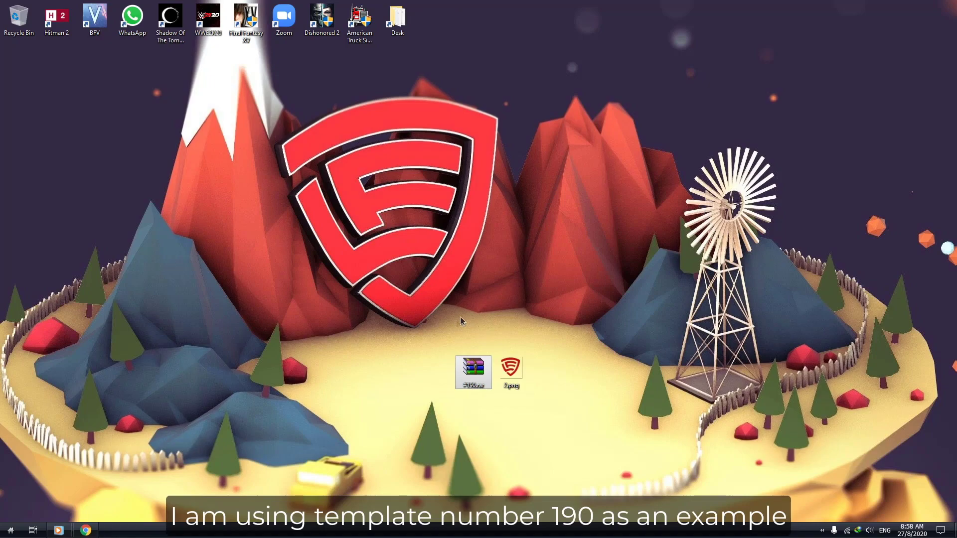
right_click(465, 365)
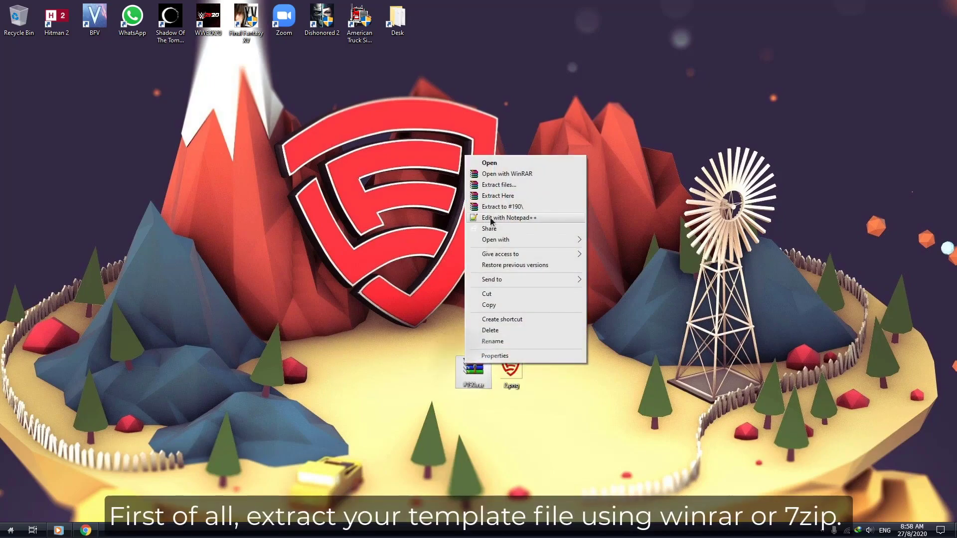
click(500, 206)
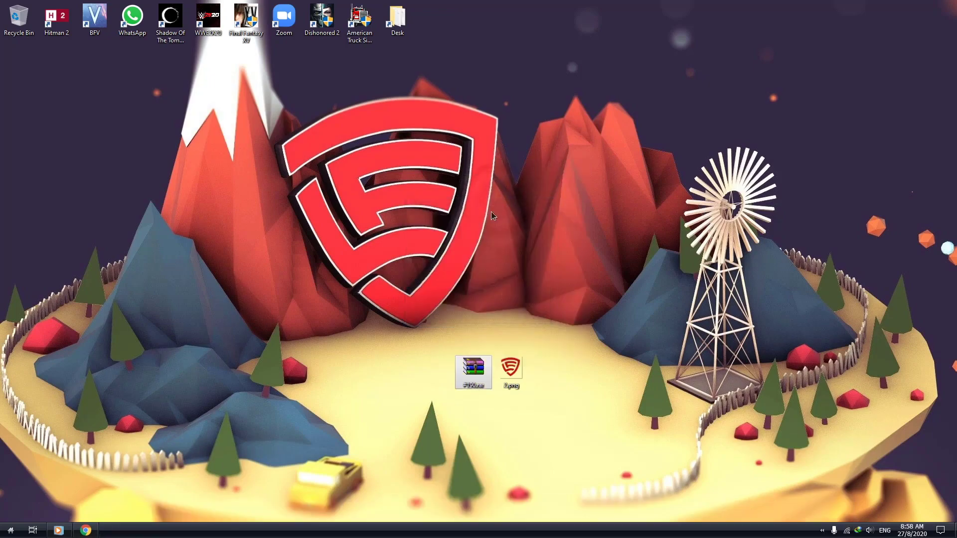
Open the #190 folder full screen and launch Energetic_Glitch_Impact_Logo.aep in After Effects
drag(54, 100, 438, 367)
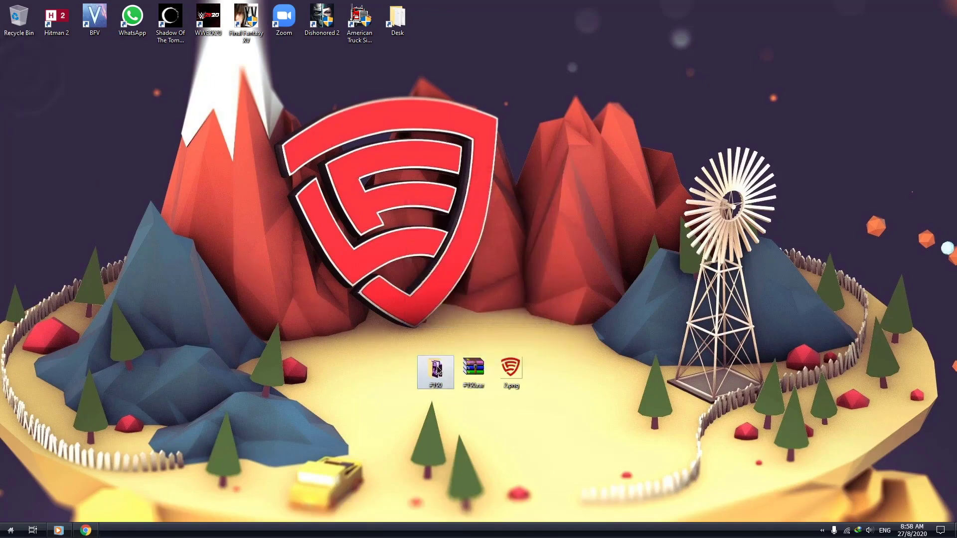
double_click(436, 366)
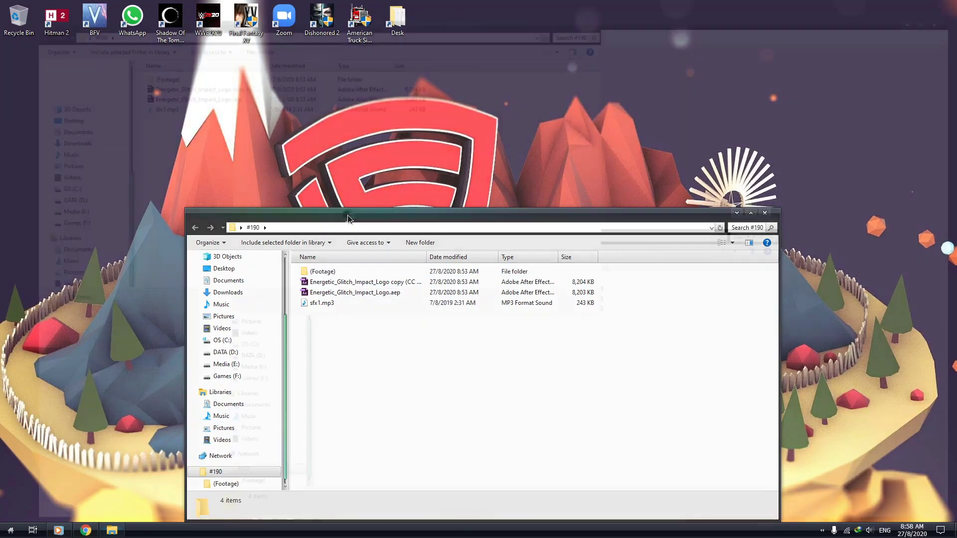
double_click(348, 214)
double_click(198, 85)
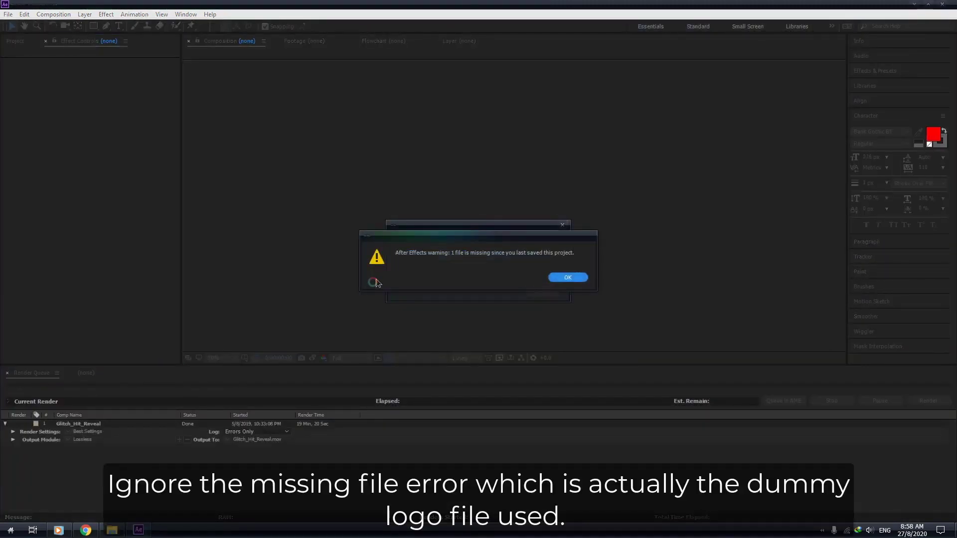
Acknowledge the '1 file is missing' warning to load the Glitch_Hit_Reveal project
click(567, 277)
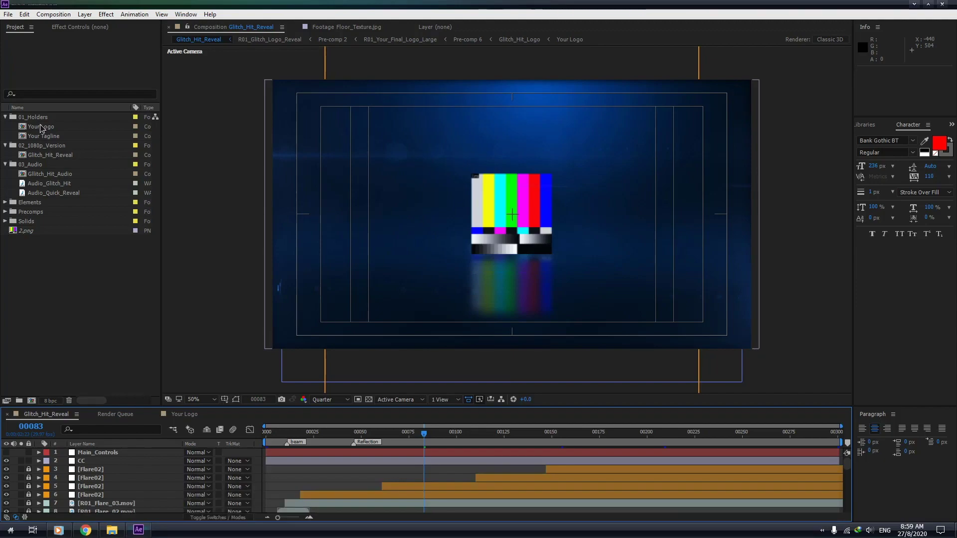
Open the Your Logo comp and delete the placeholder 2.png footage from the project
mouse_move(41, 128)
mouse_down()
mouse_move(52, 135)
mouse_move(44, 131)
mouse_up()
double_click(44, 130)
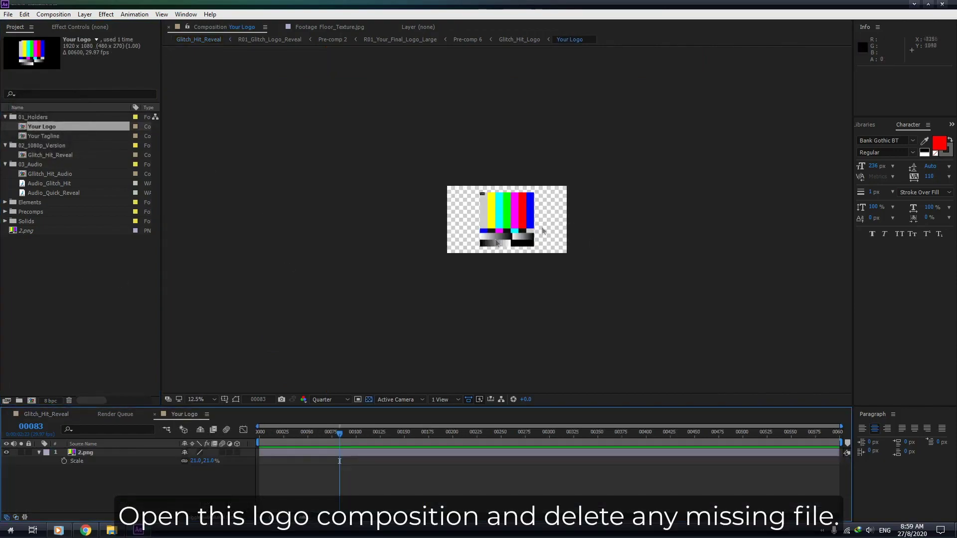
scroll(543, 230, up, 1)
click(33, 231)
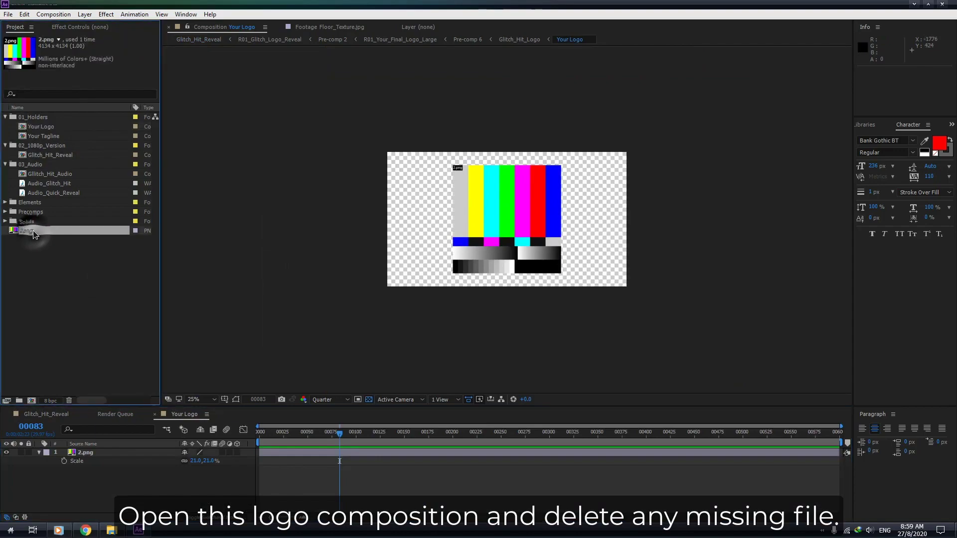
key(Delete)
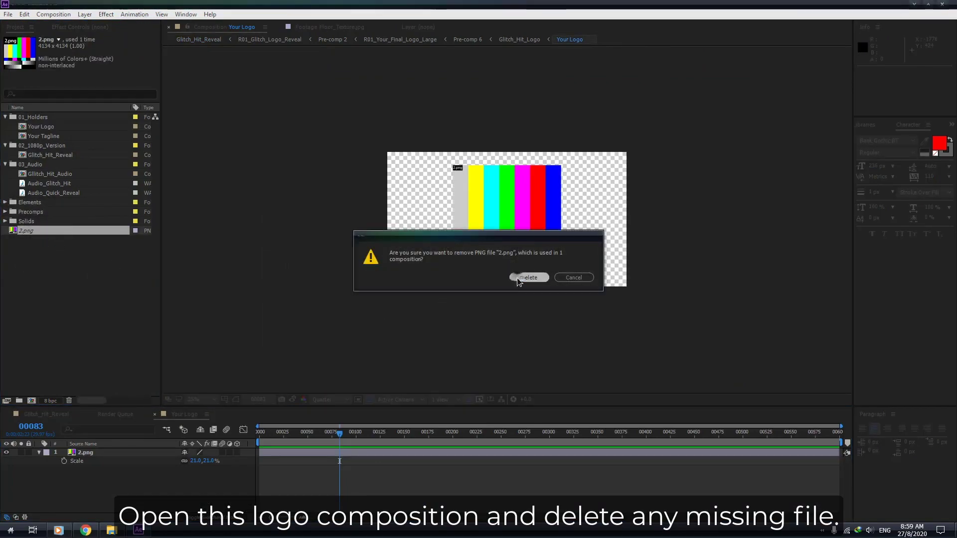
click(523, 277)
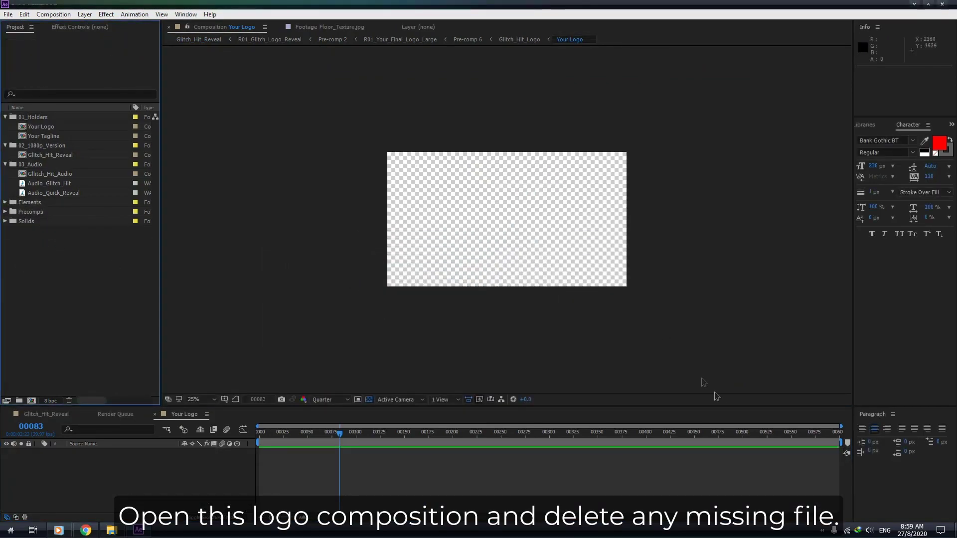
Import the red 2.png logo into Your Logo and scale it to 14%
click(914, 4)
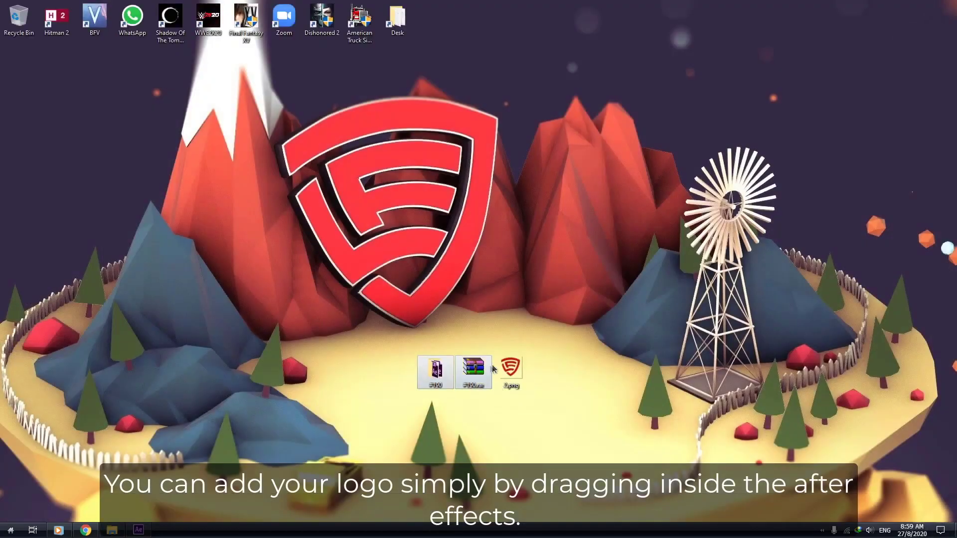
drag(506, 369, 94, 454)
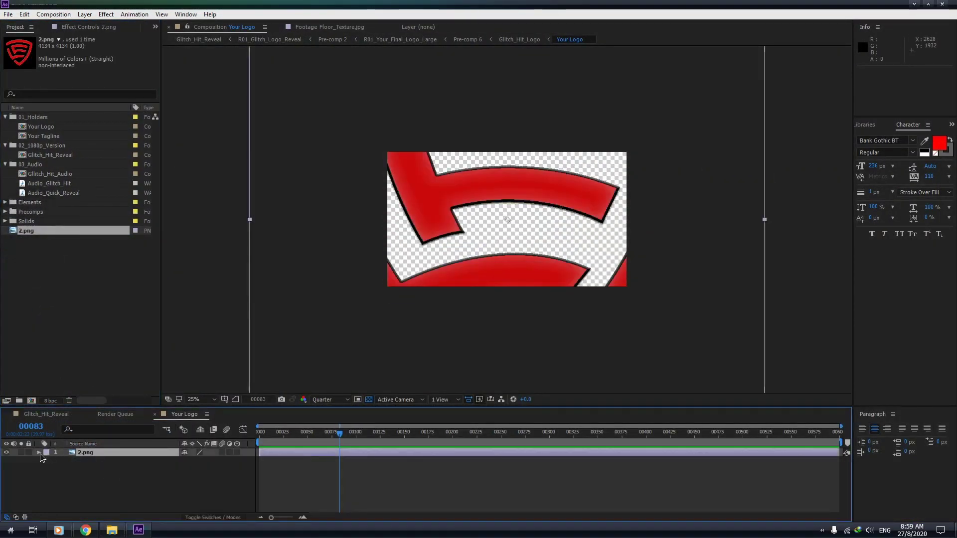
click(39, 453)
click(47, 461)
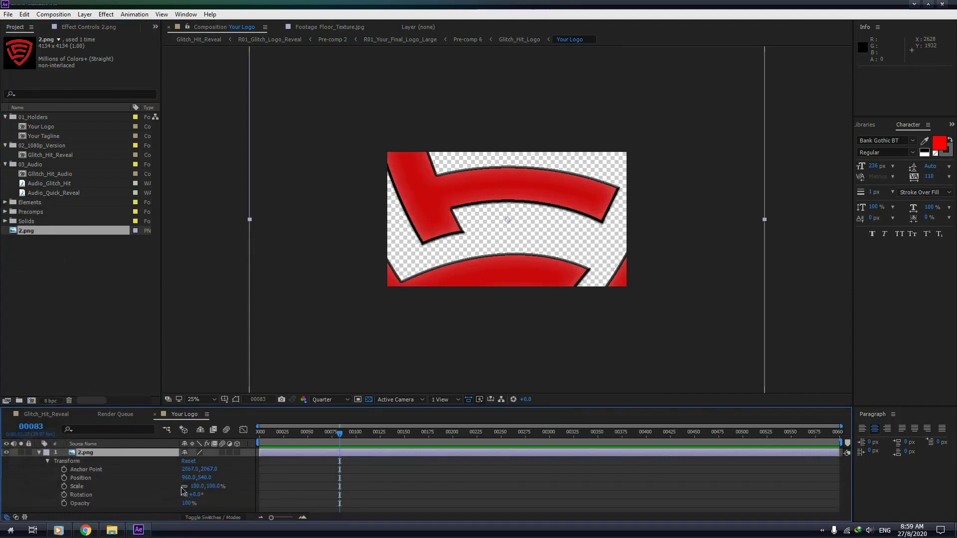
drag(196, 487, 141, 473)
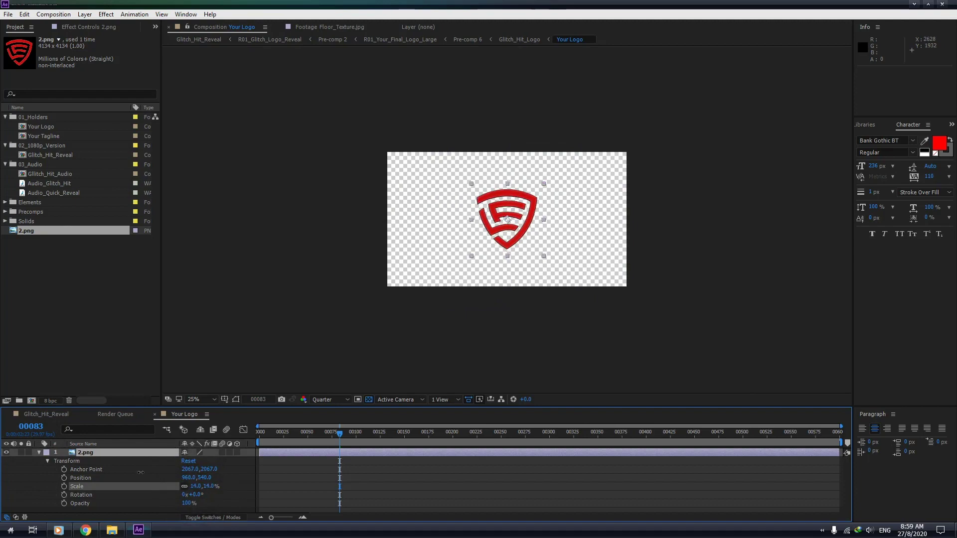
key(period)
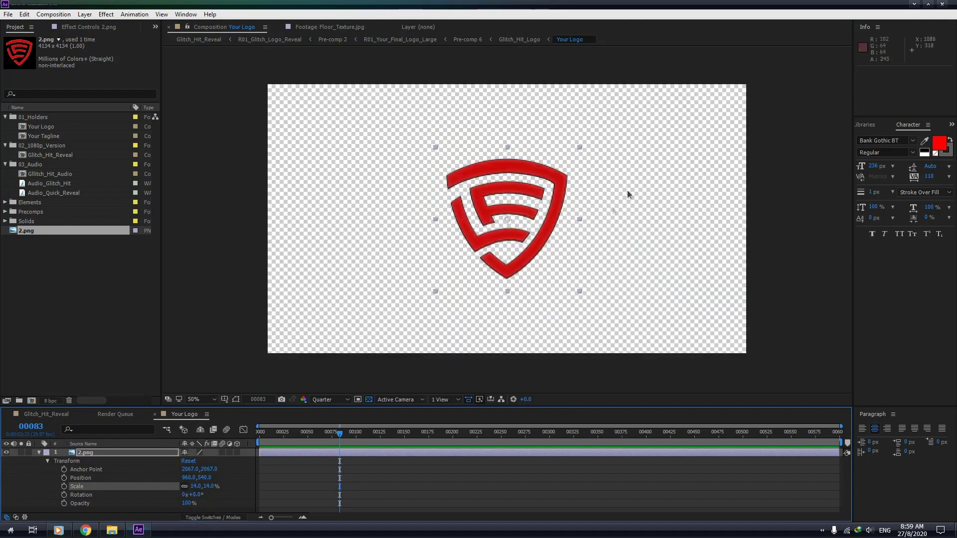
Check the logo in Glitch_Hit_Reveal, then enlarge it slightly in Your Logo
click(33, 416)
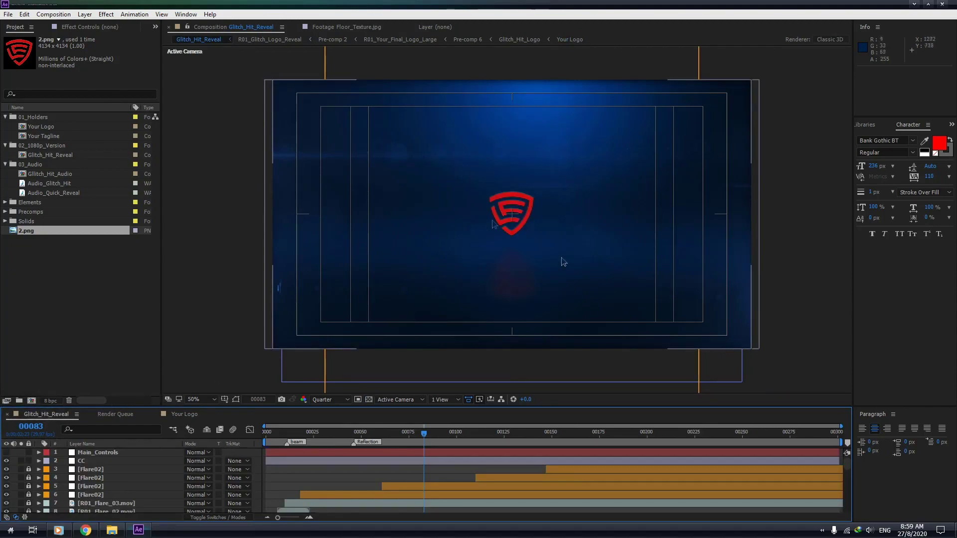
click(184, 414)
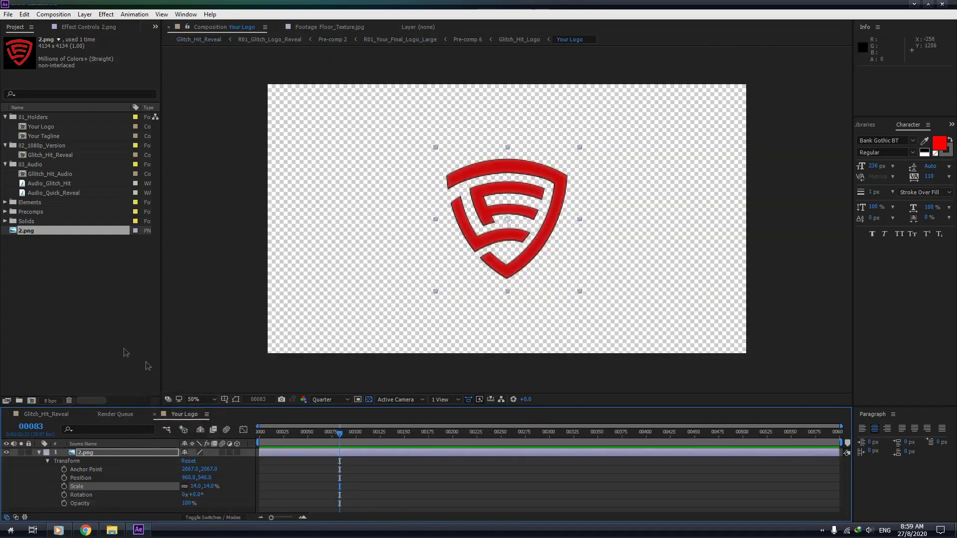
drag(191, 493, 203, 487)
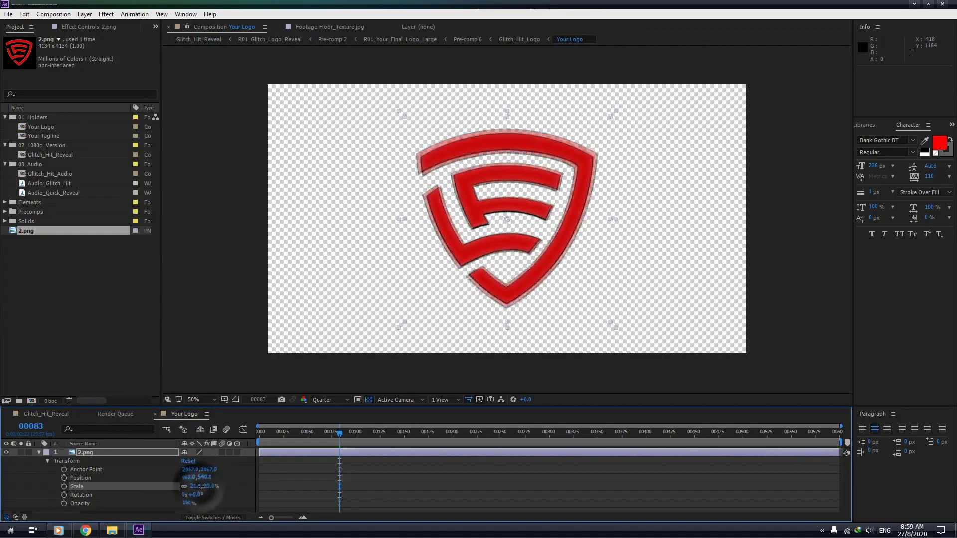
click(54, 419)
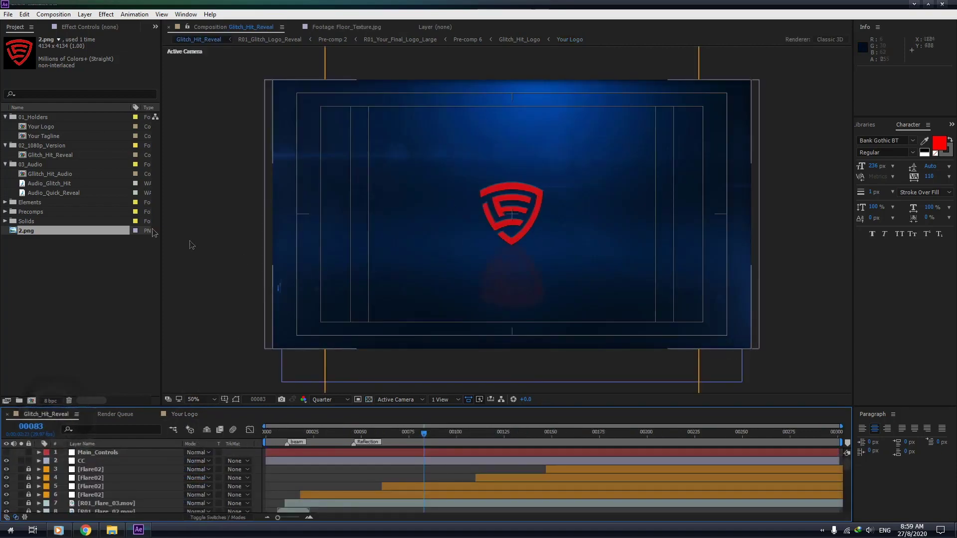
Change the Your Tagline text from EnzeeFX to 'Your Tag' and preview it in Glitch_Hit_Reveal
click(50, 137)
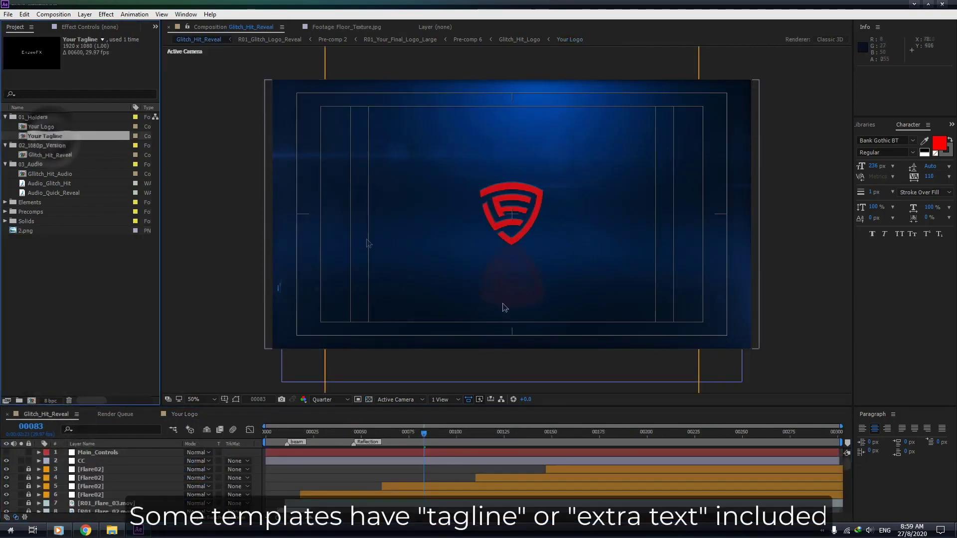
click(644, 440)
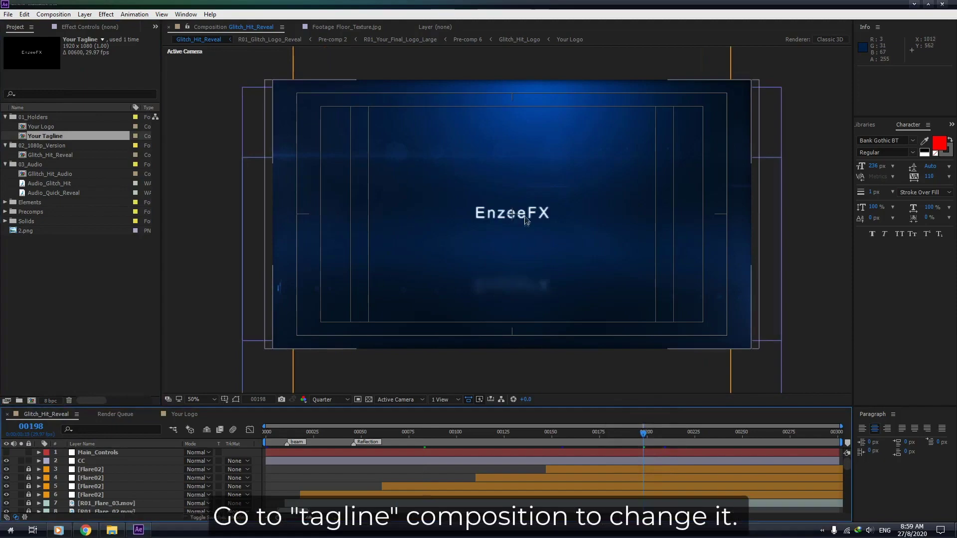
double_click(57, 137)
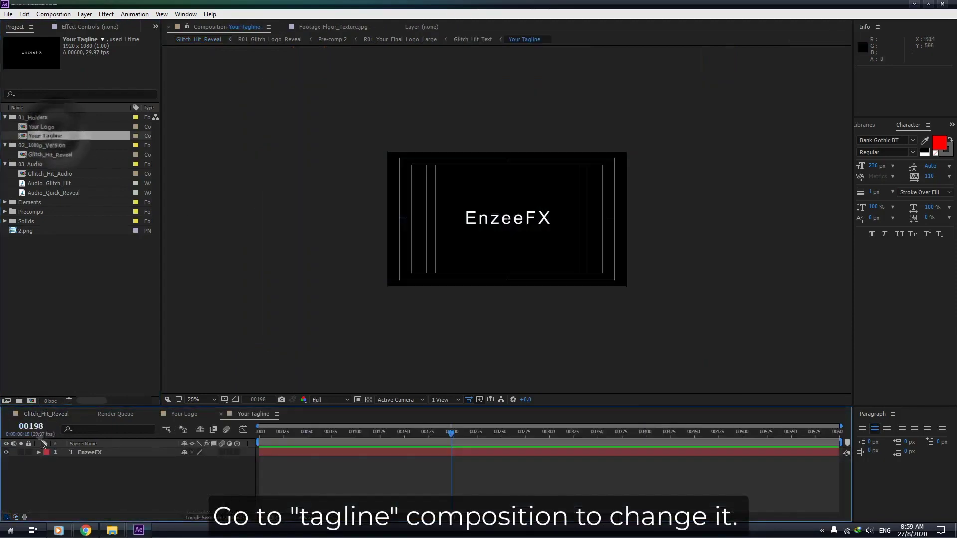
click(87, 452)
text(Y)
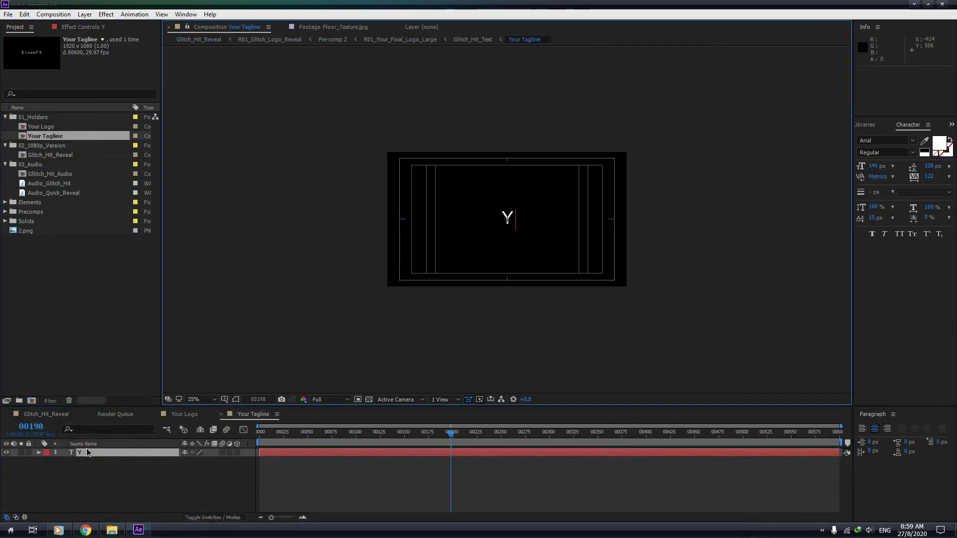
text(our Tag)
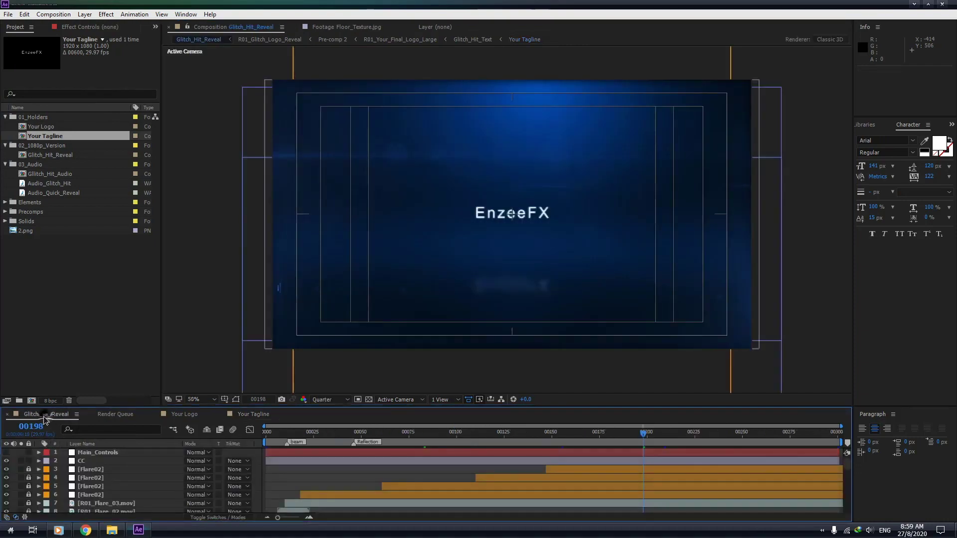
click(46, 414)
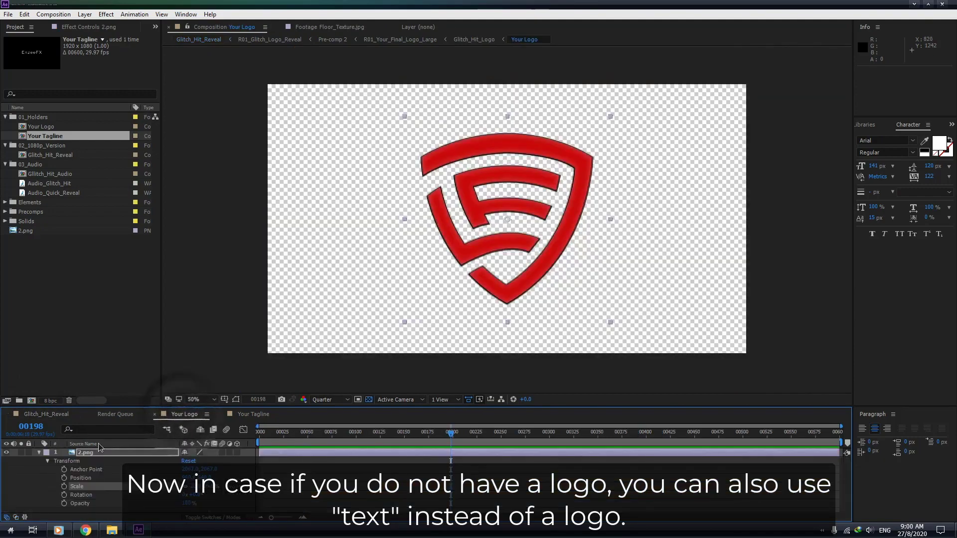
Hide the logo layer and add a centred 'EnzeeFX' text layer in Your Logo
click(6, 453)
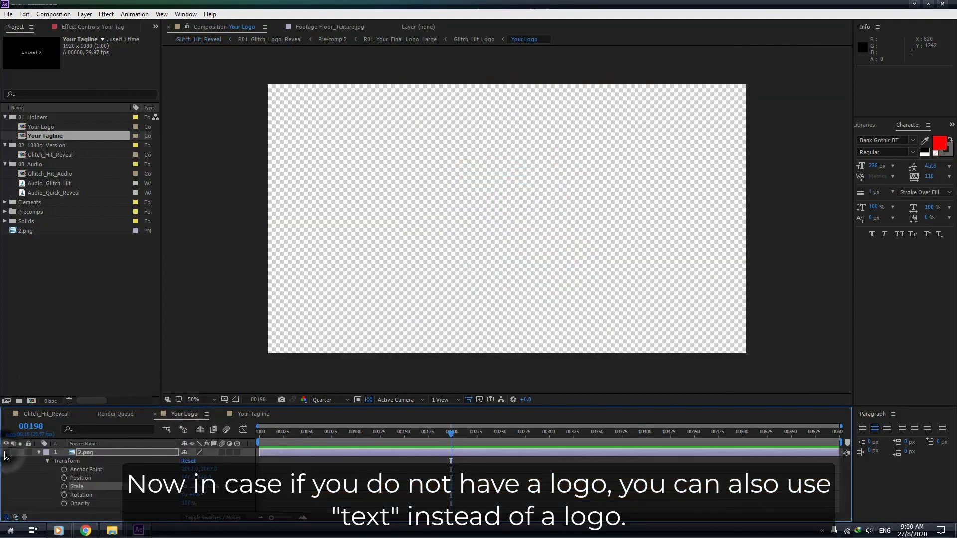
click(180, 15)
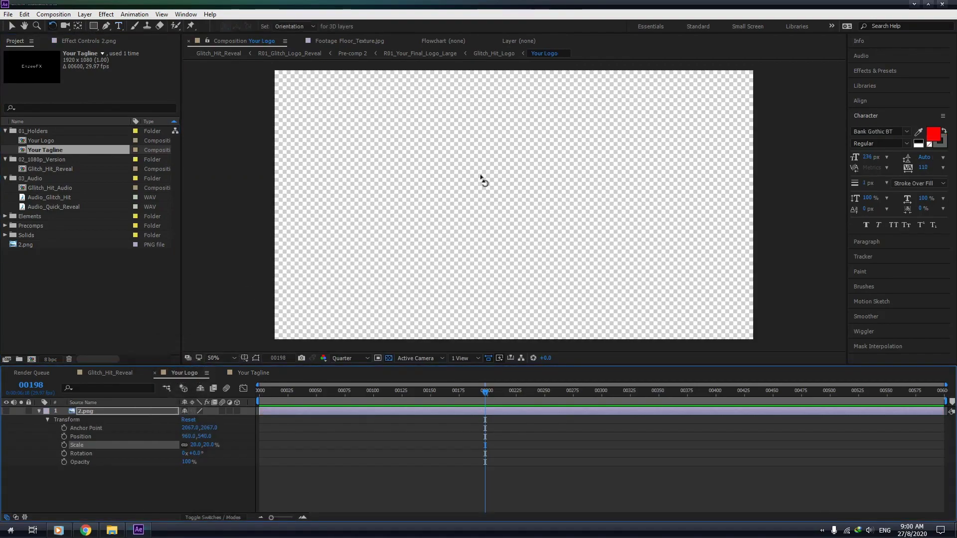
click(119, 26)
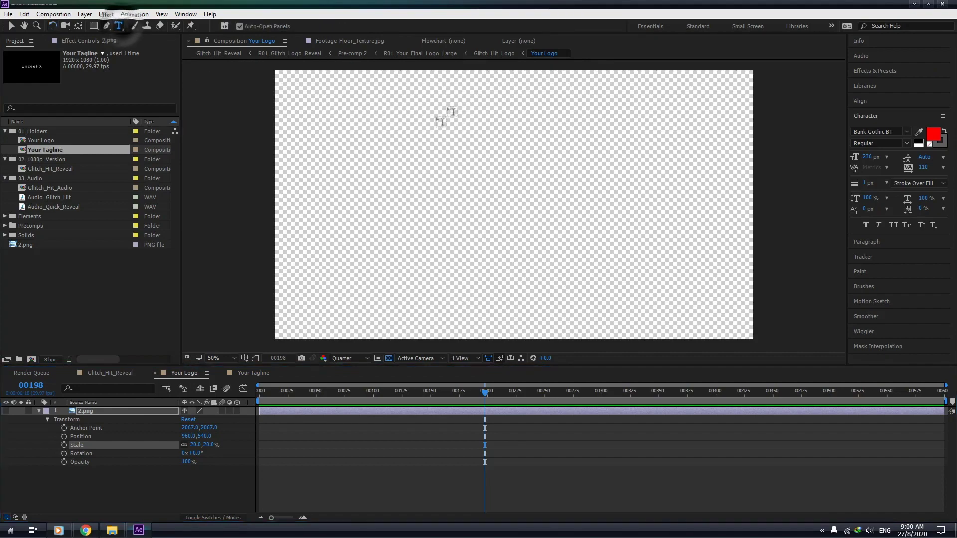
click(468, 215)
text(EnzeeFX)
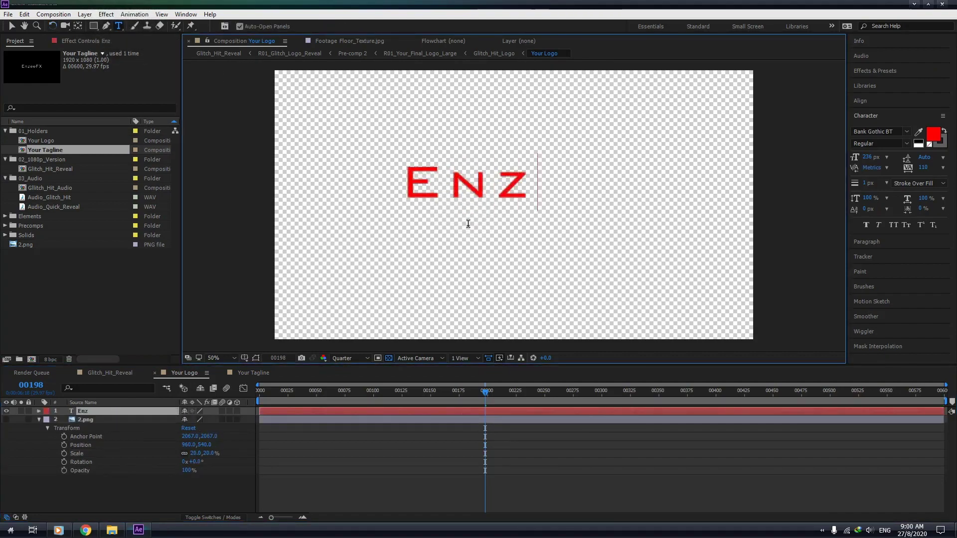
click(12, 26)
drag(527, 190, 567, 209)
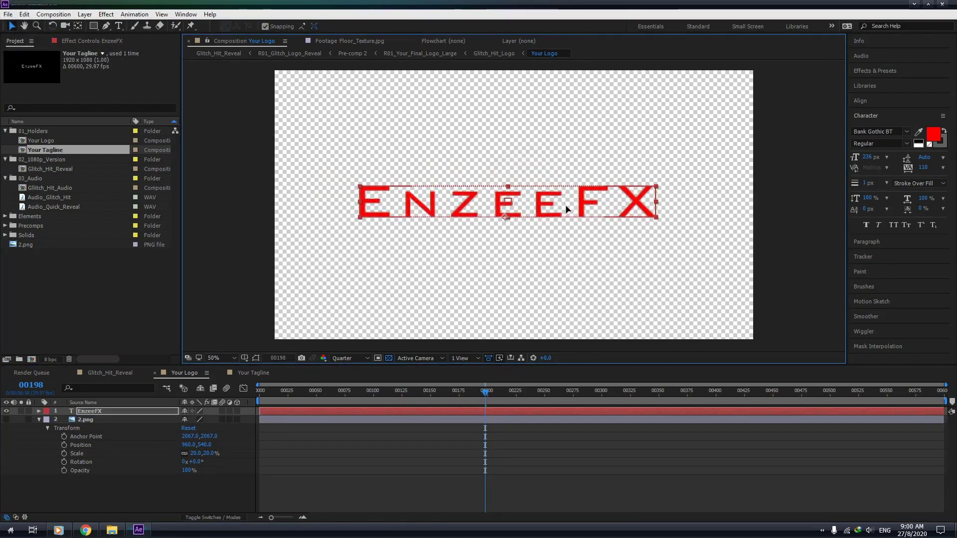
Preview the text in Glitch_Hit_Reveal, then hide EnzeeFX and show the 2.png logo again
click(95, 375)
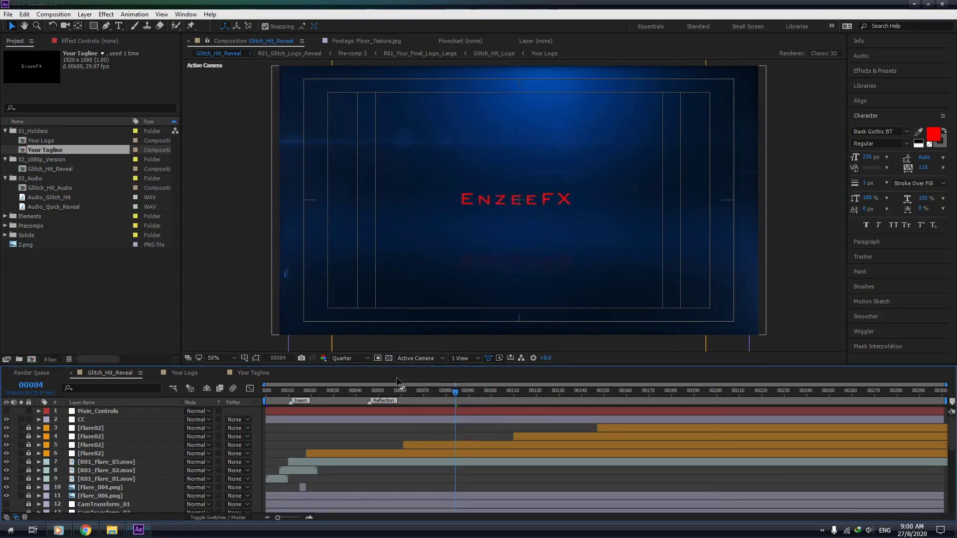
click(192, 374)
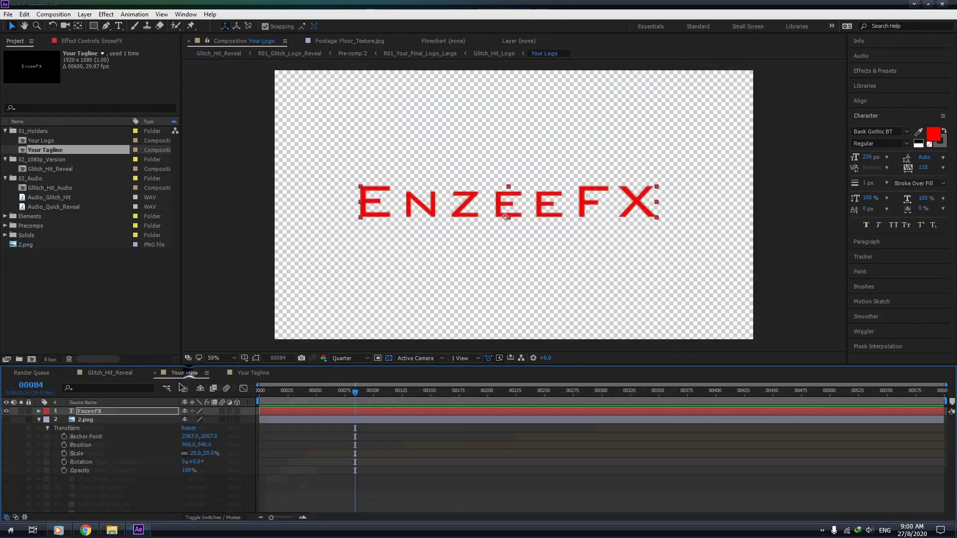
click(6, 420)
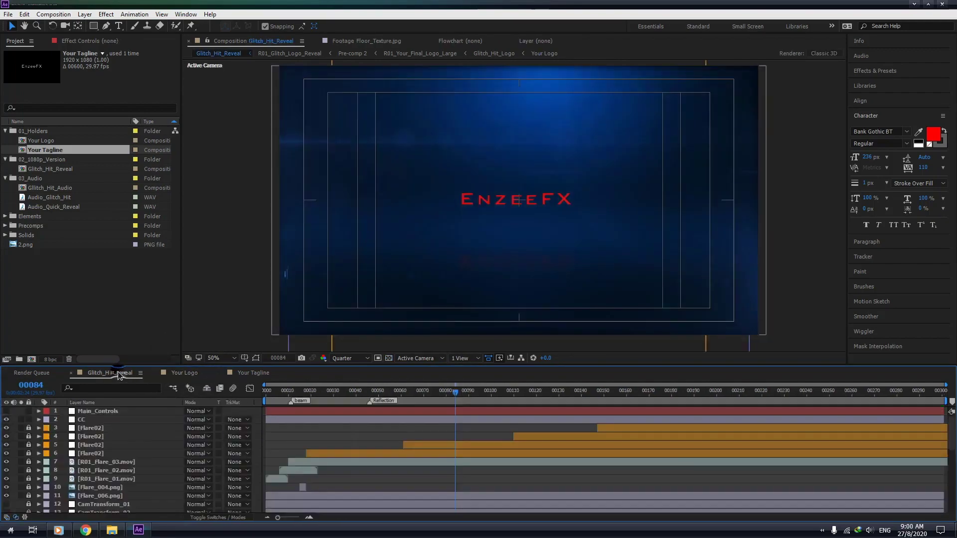
click(110, 373)
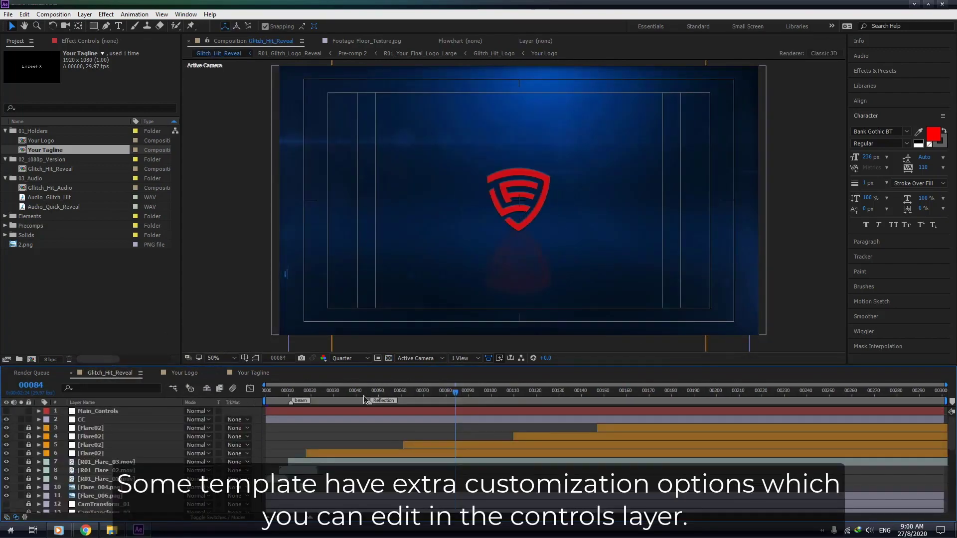
At frame 42, select the Main_Controls layer and view its Effect Controls
click(361, 393)
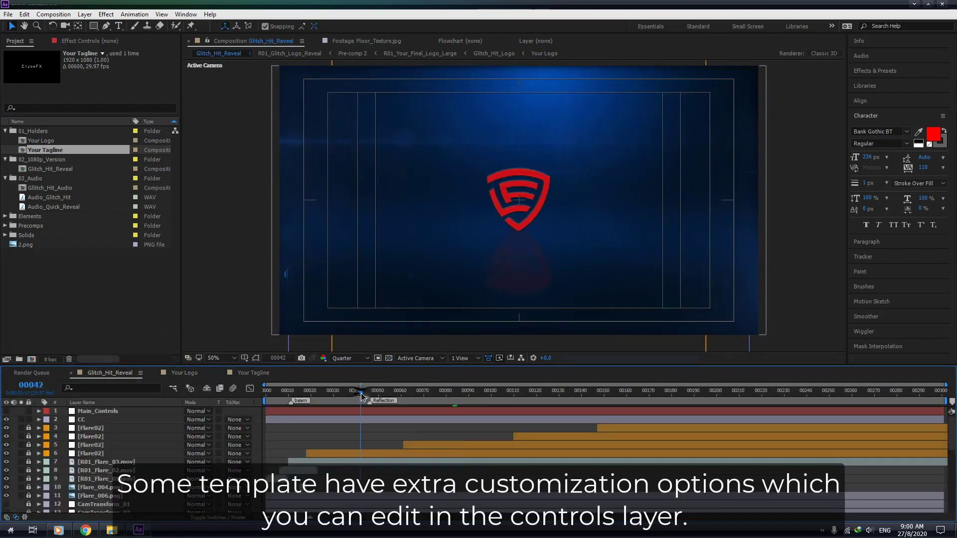
click(95, 411)
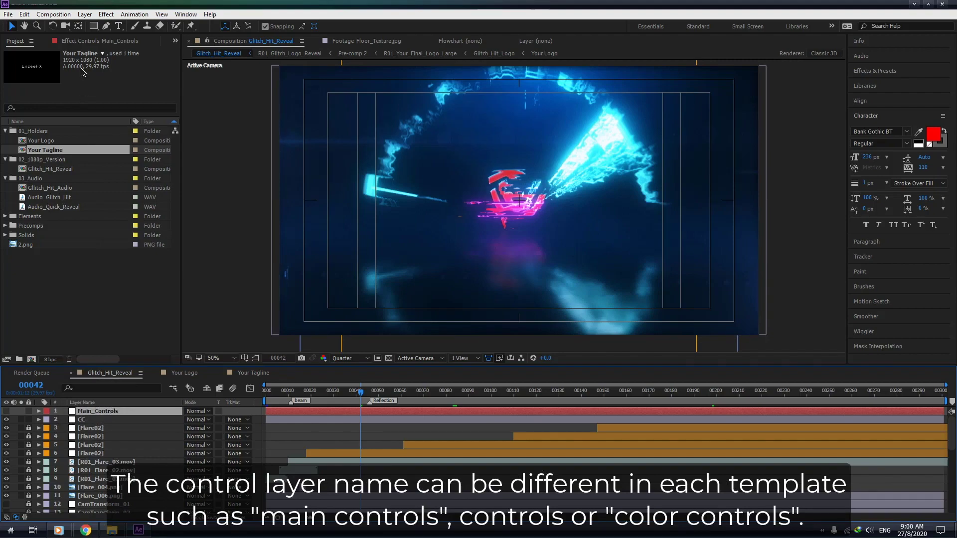
click(87, 43)
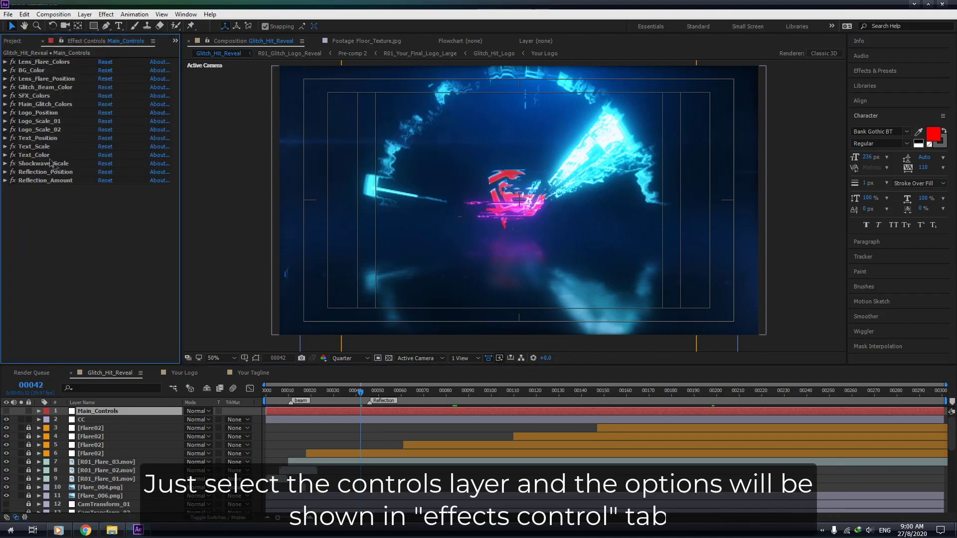
Expand Glitch_Beam_Color and set its Highlights swatch to pink
click(5, 88)
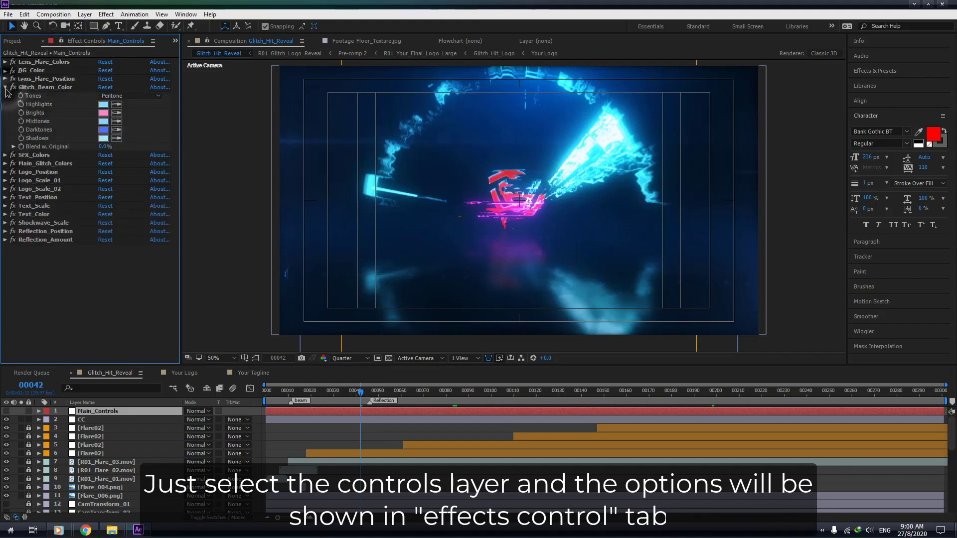
click(103, 105)
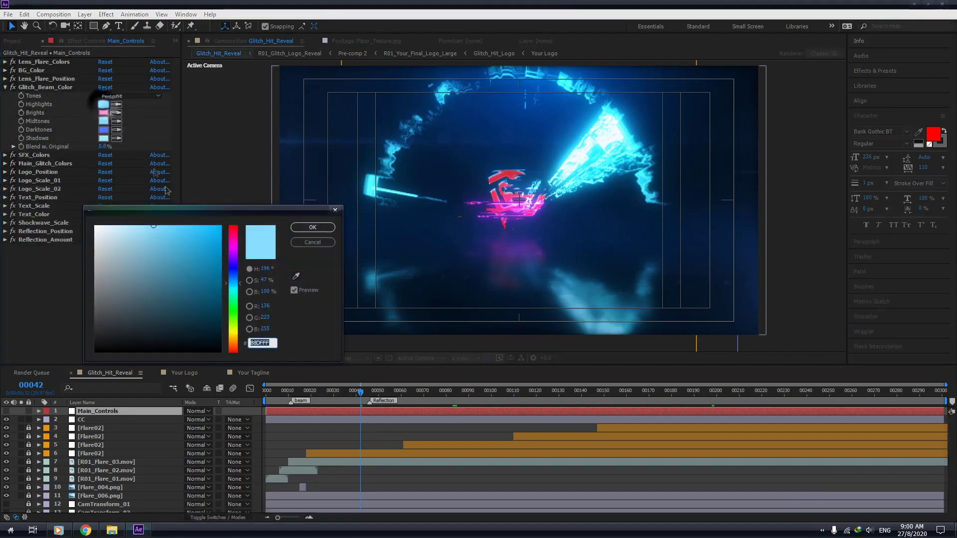
click(233, 227)
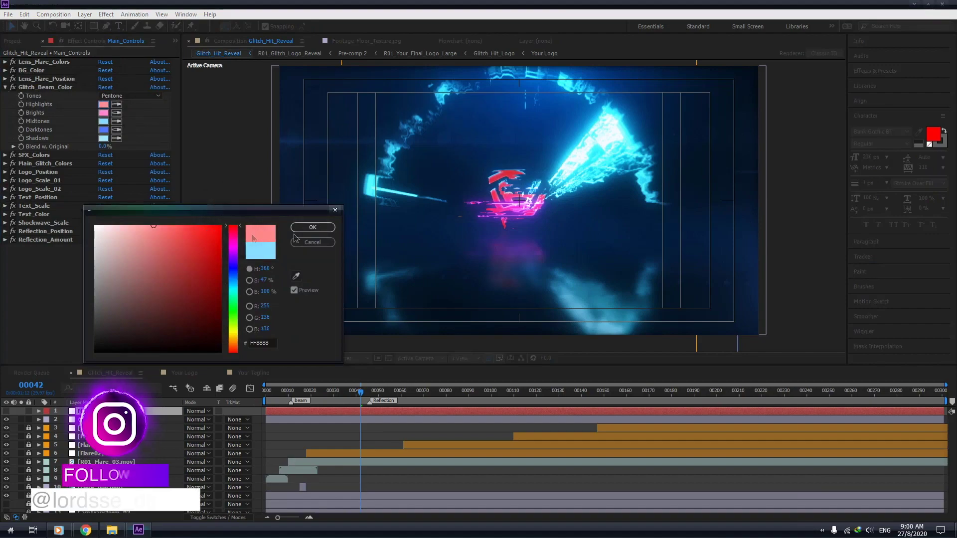
click(312, 227)
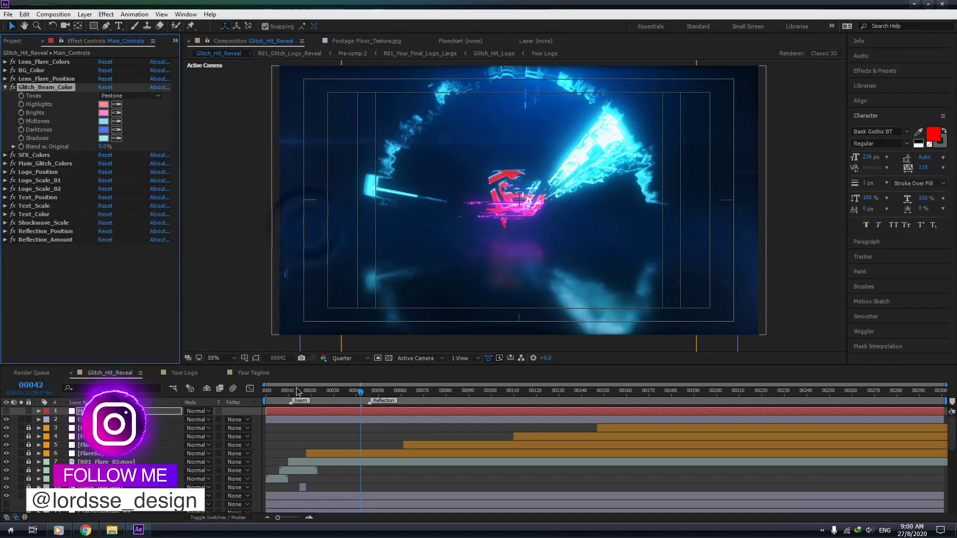
drag(313, 390, 288, 392)
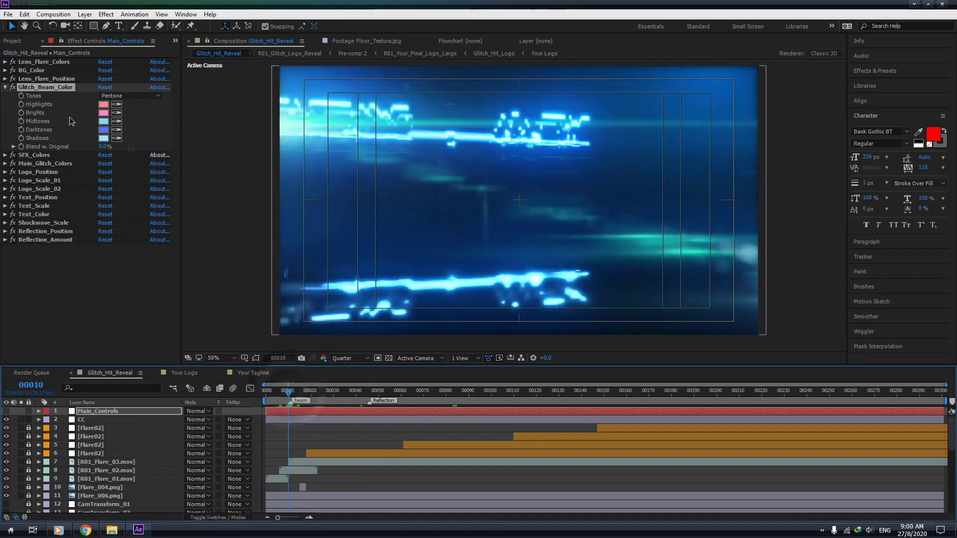
Shift the Midtones, Shadows and Darktones swatches to red-pink, then preview frame 35
click(103, 121)
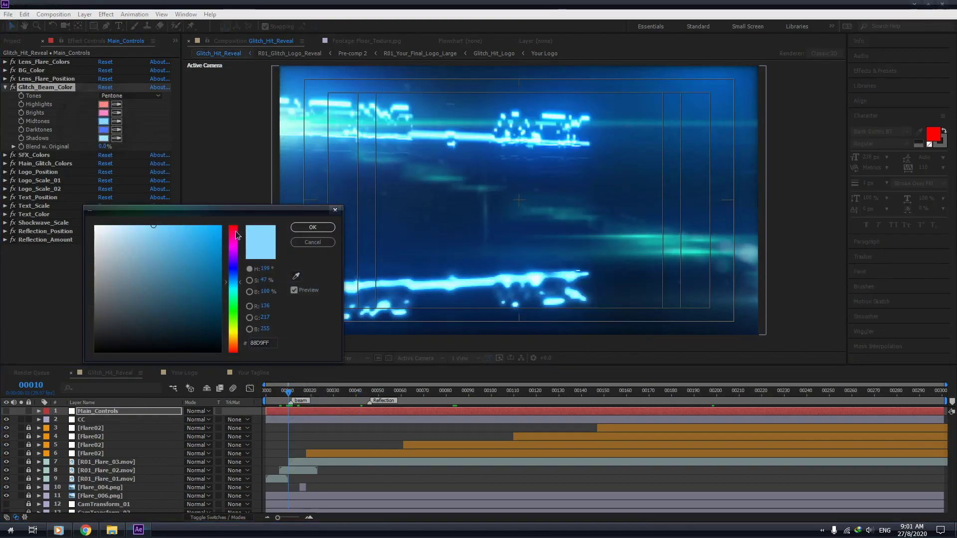
drag(235, 231, 234, 224)
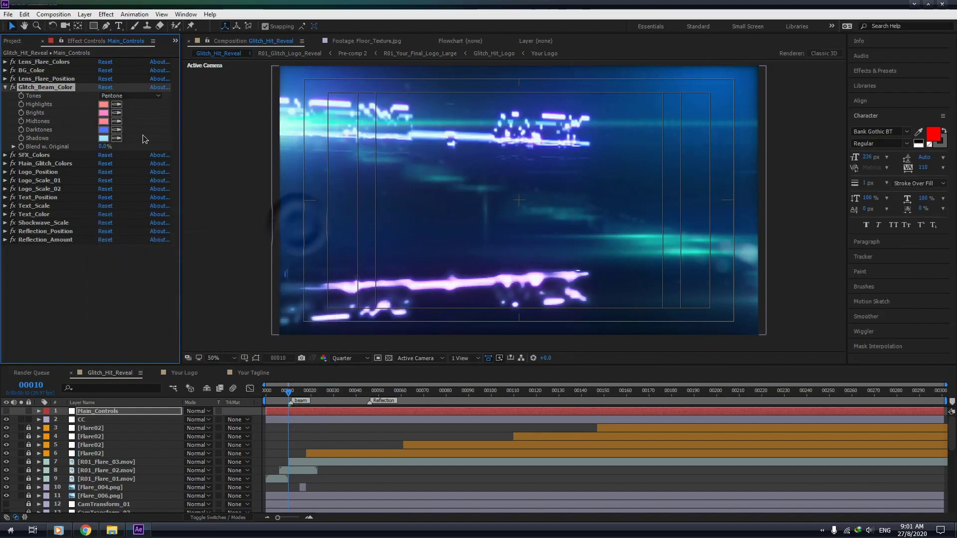
click(103, 138)
click(235, 231)
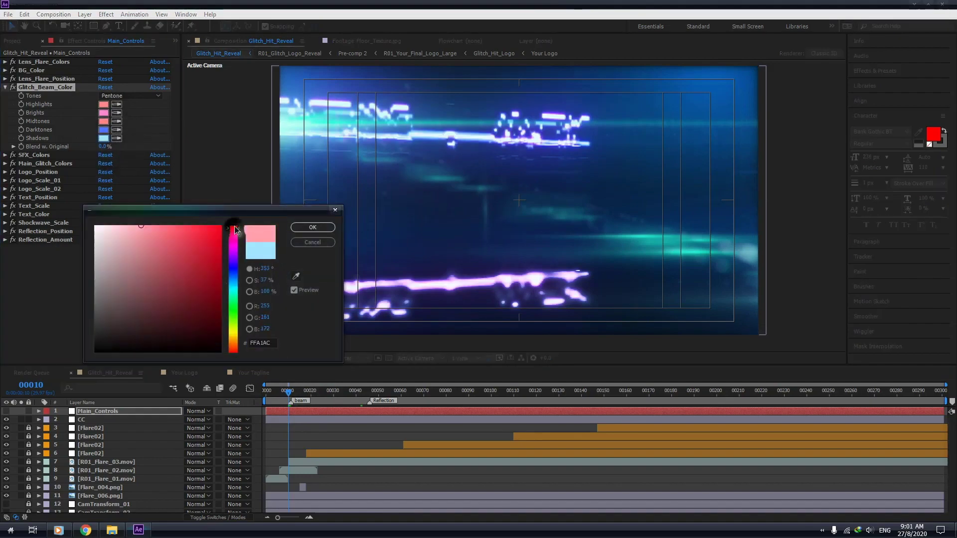
click(312, 227)
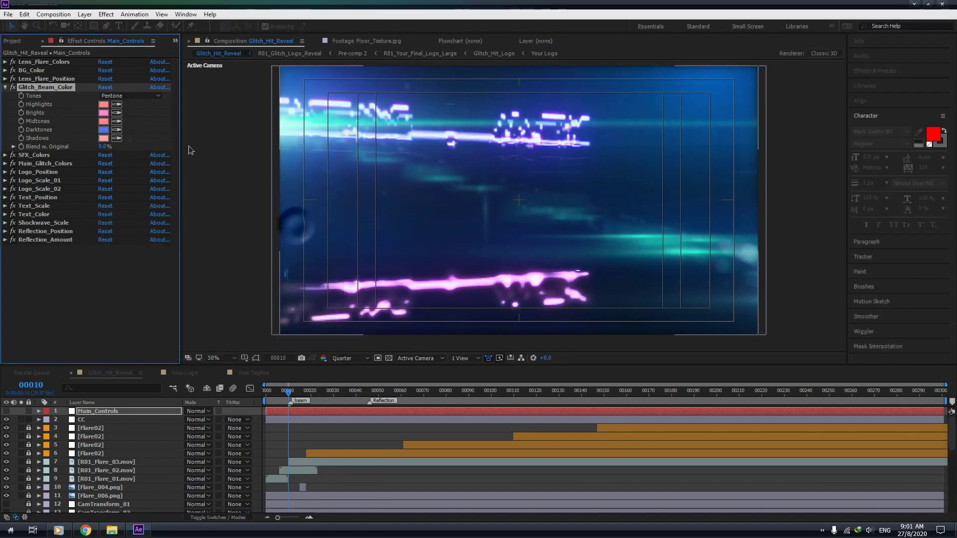
click(103, 130)
click(231, 231)
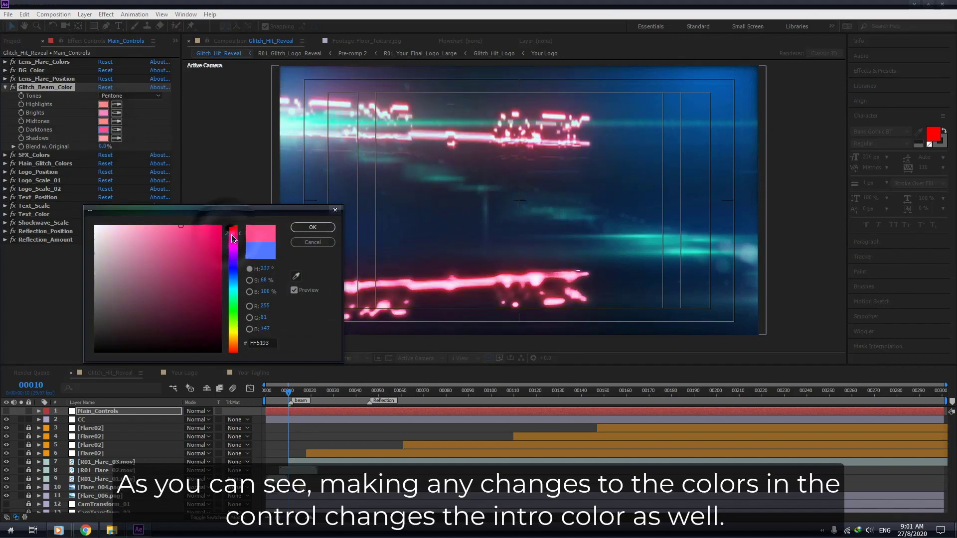
click(304, 228)
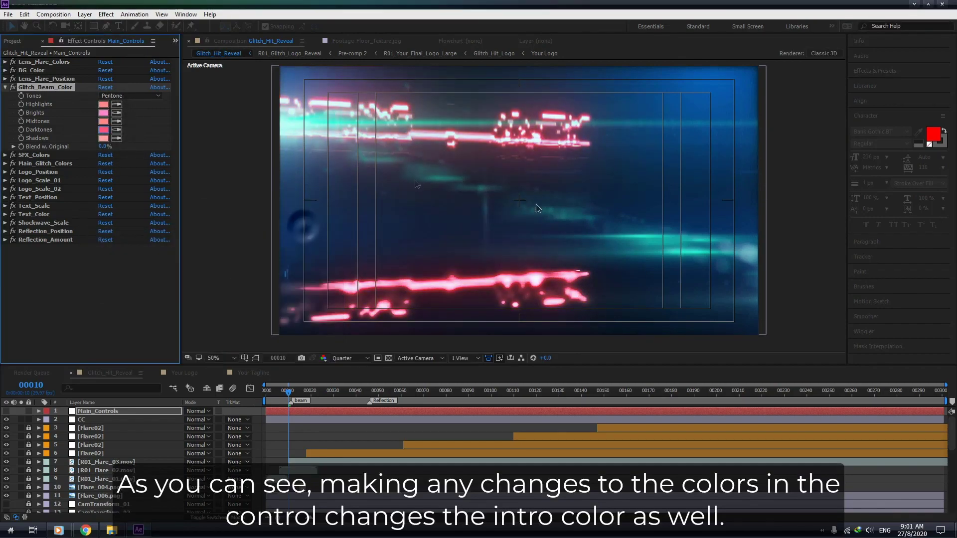
click(346, 392)
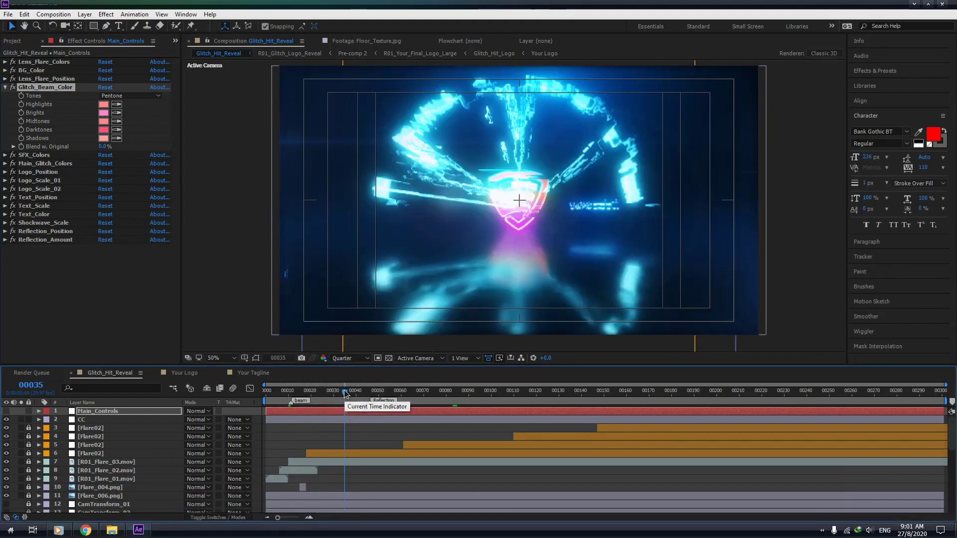
Set the Main_Glitch_Colors Highlights to the copied red value
click(5, 164)
click(103, 180)
key(ctrl+v)
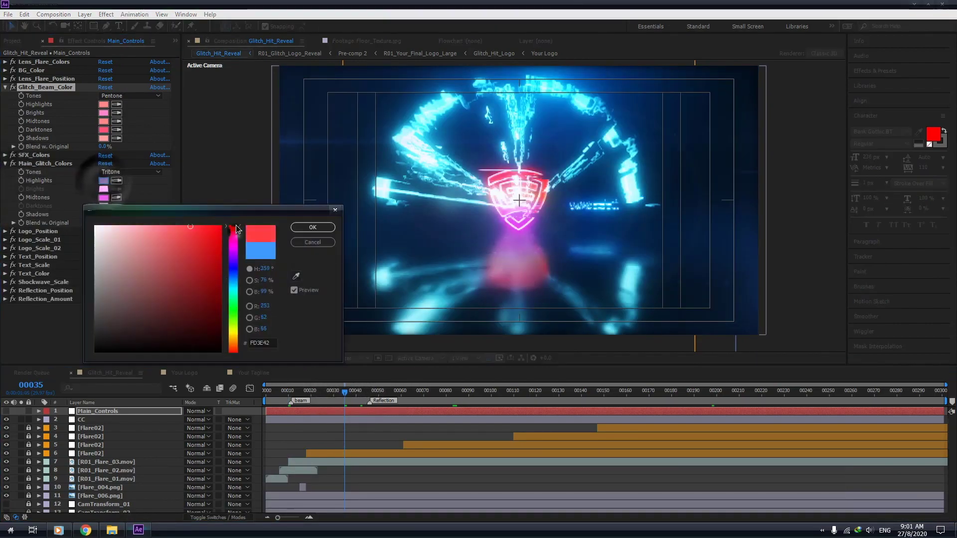
click(313, 228)
Set SFX_Colors Highlights to red and Brights and Midtones to pink using pasted values
click(5, 155)
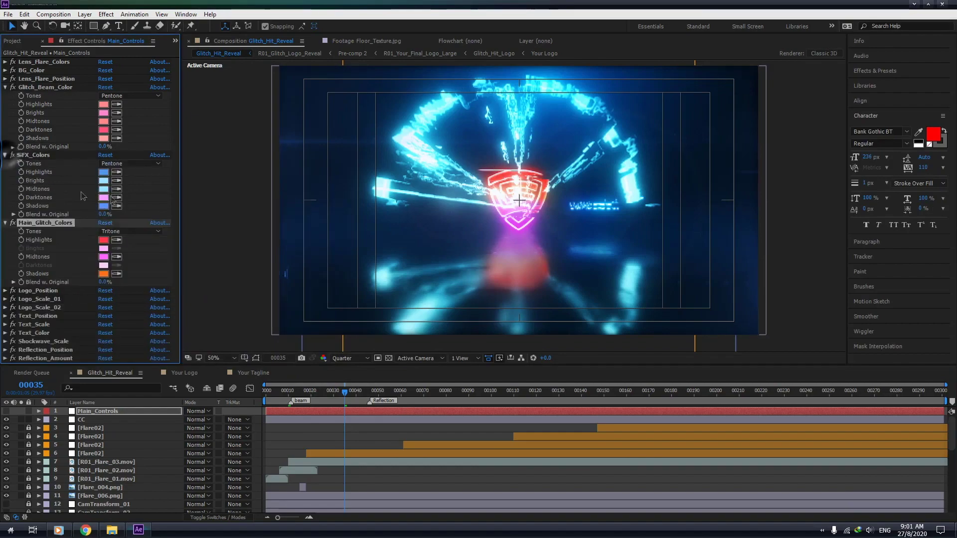
click(103, 172)
text(F34559)
click(313, 227)
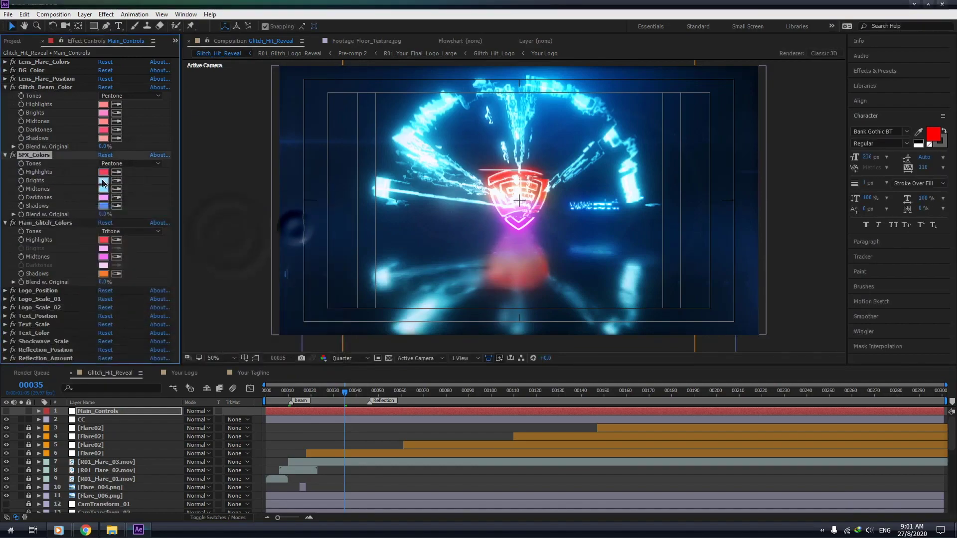
click(103, 180)
key(ctrl+v)
click(313, 228)
click(103, 189)
key(ctrl+v)
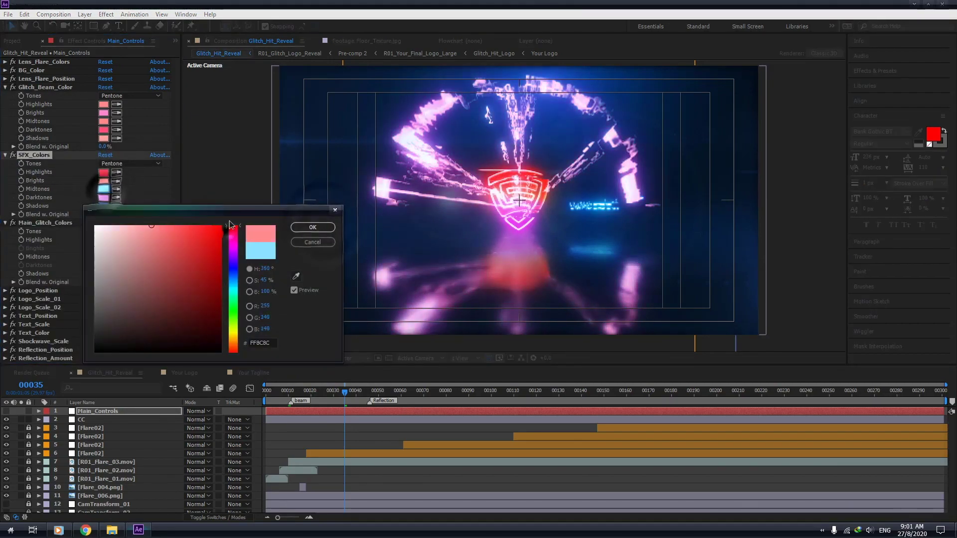
click(312, 227)
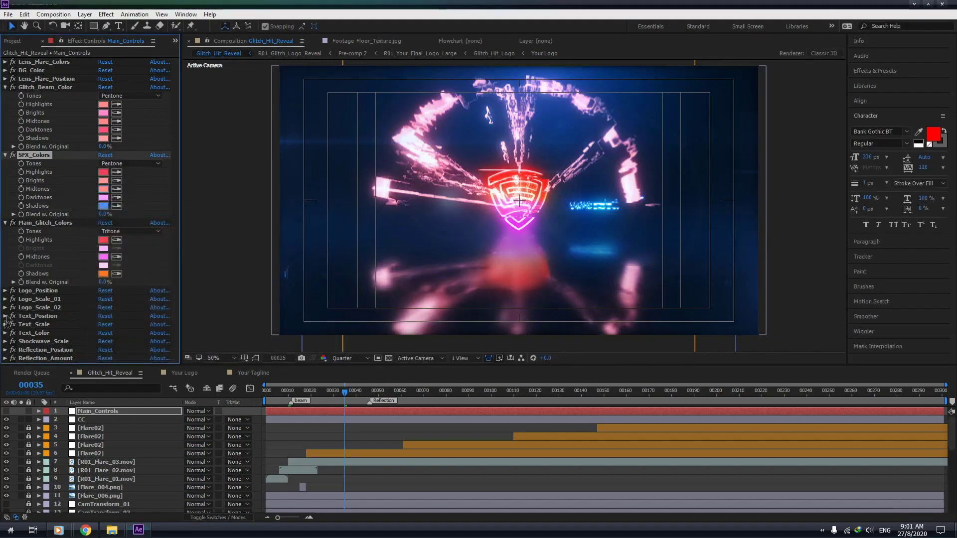
Expand Logo_Scale_01 and preview a later frame of the intro
click(5, 300)
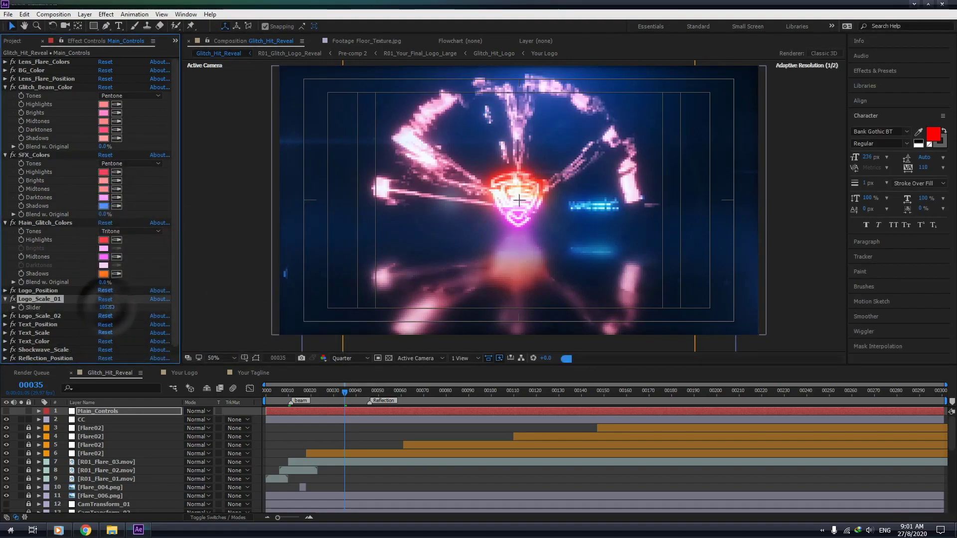
scroll(157, 286, down, 1)
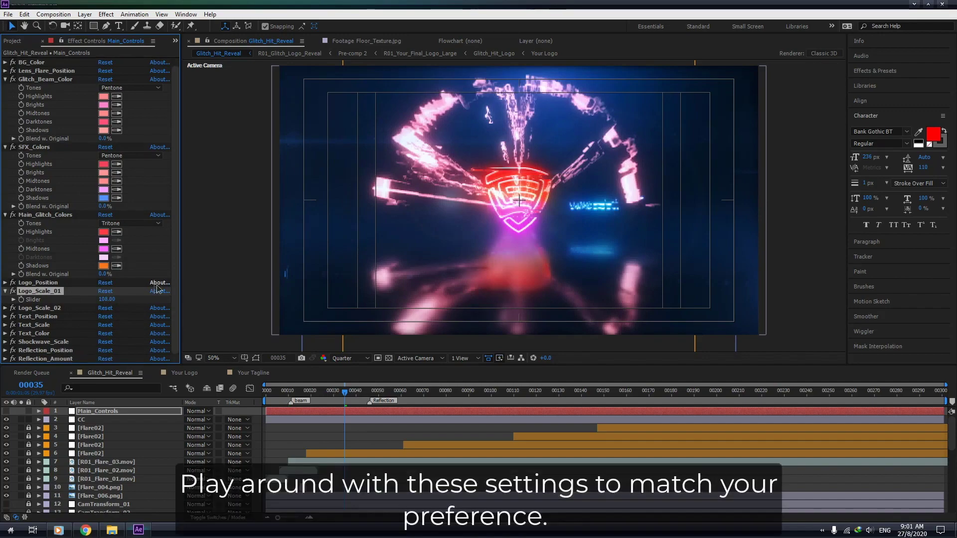
click(518, 392)
At frame 136, show the Project panel, activate the Glitch_Hit_Reveal timeline and open the Composition menu
click(573, 392)
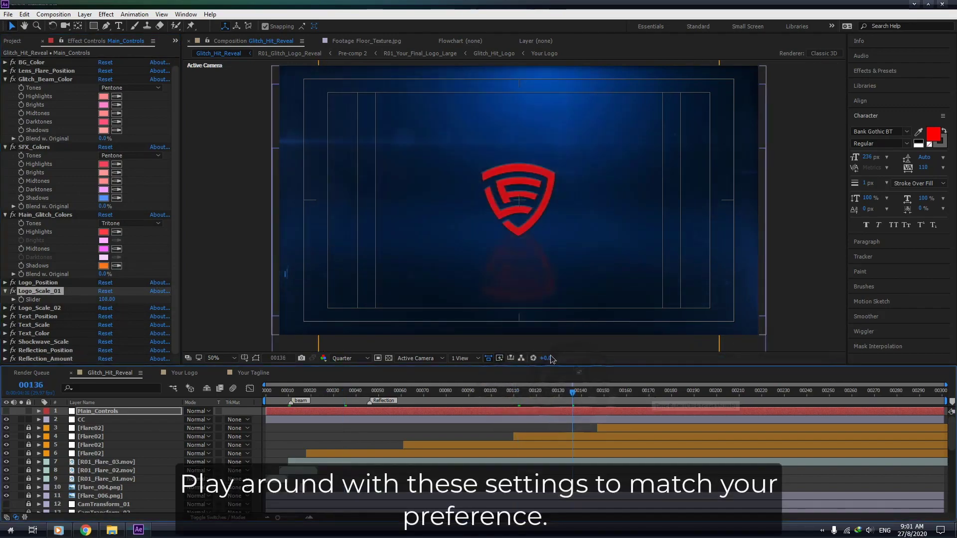
click(14, 41)
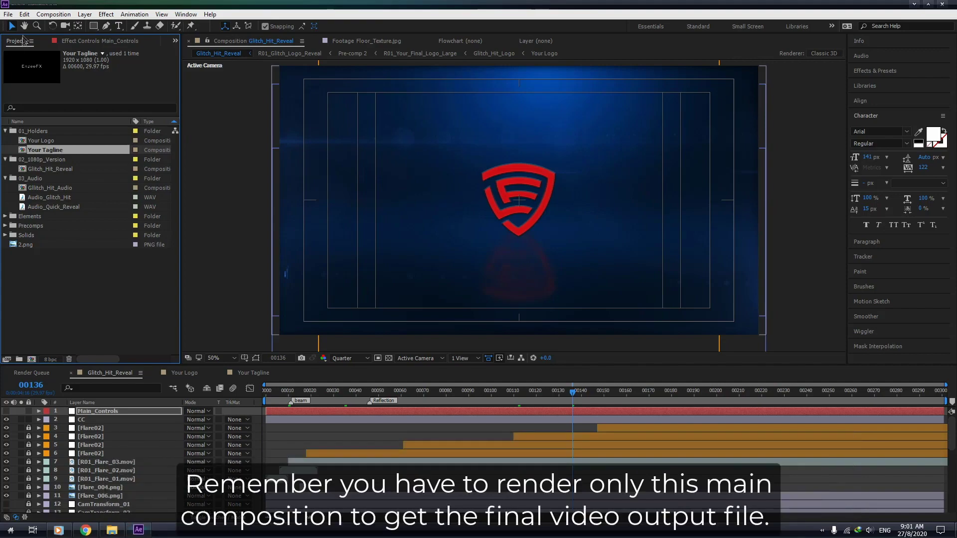
click(54, 13)
click(110, 374)
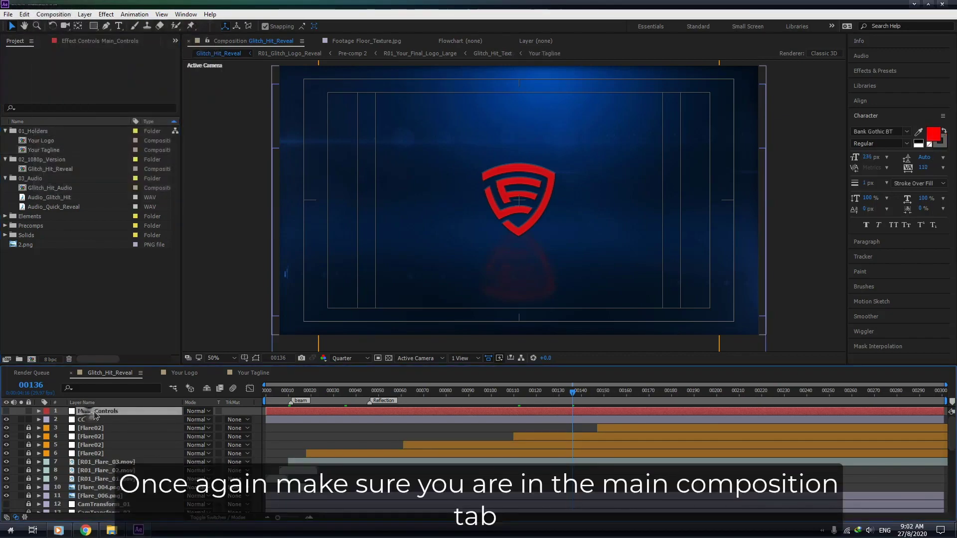
click(53, 14)
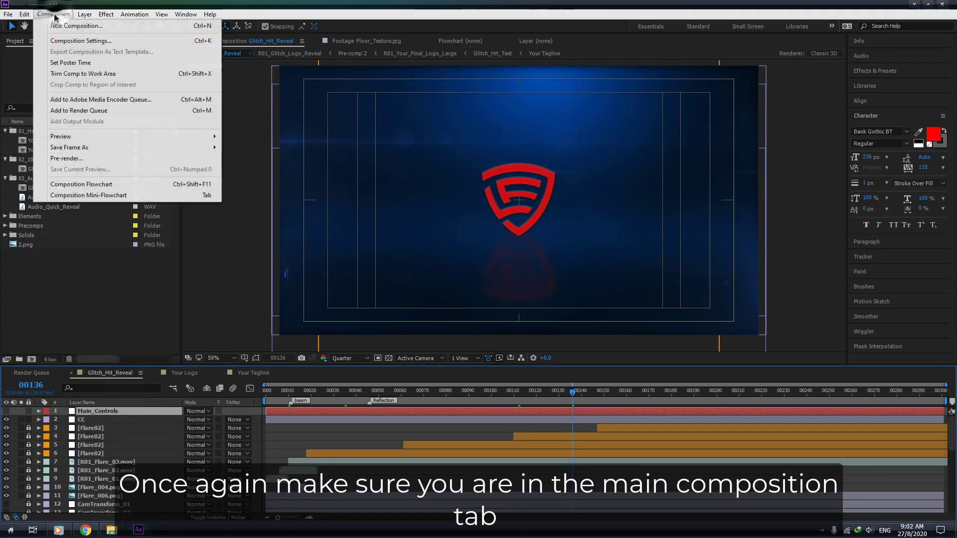
Add Glitch_Hit_Reveal to the Render Queue, outputting Glitch_Hit_Reveal.mov to the Desktop
click(78, 111)
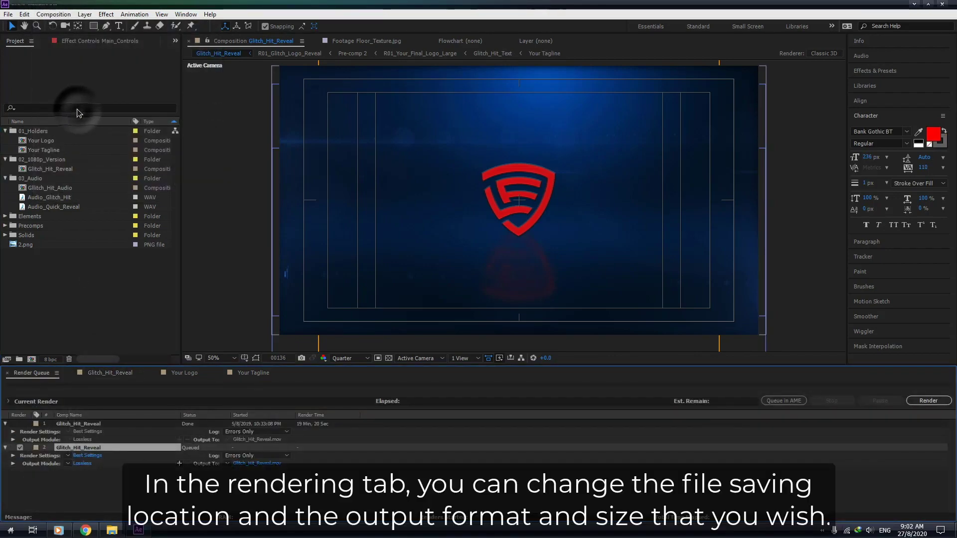
click(257, 464)
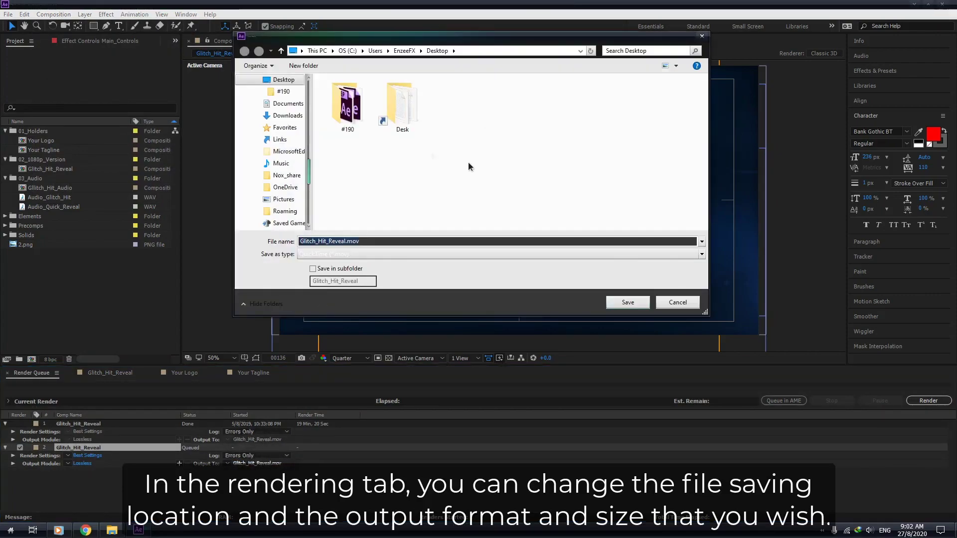
click(628, 302)
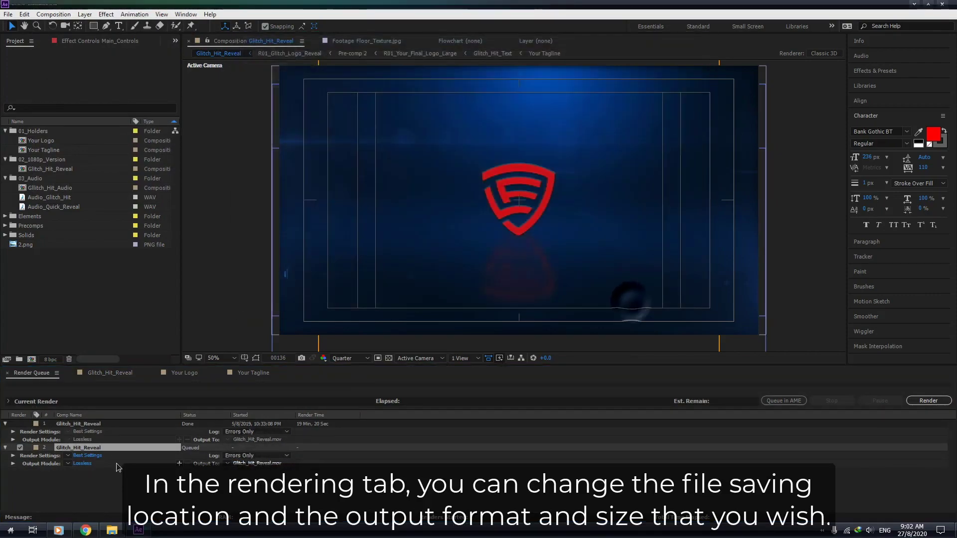
Set the output module to QuickTime with resizing enabled, then start the render
click(83, 463)
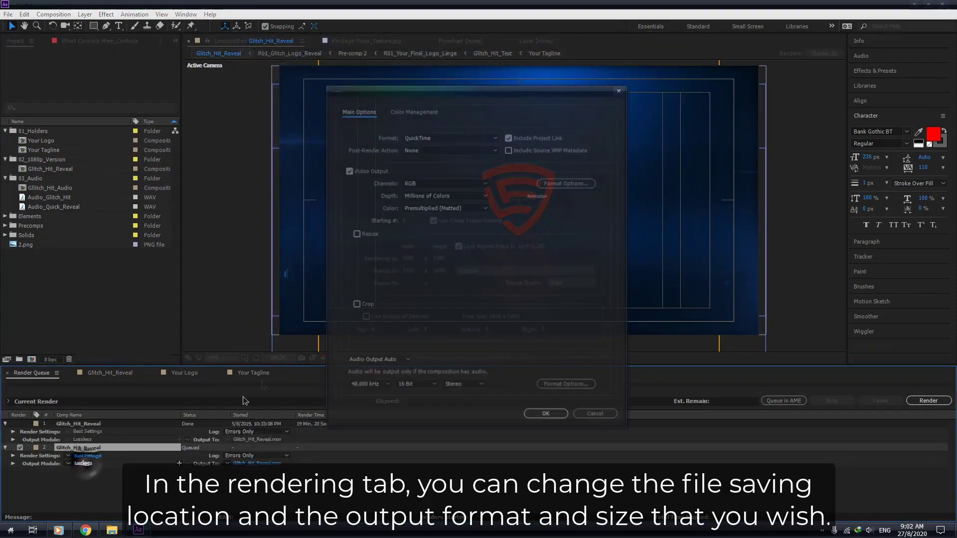
click(439, 137)
click(558, 223)
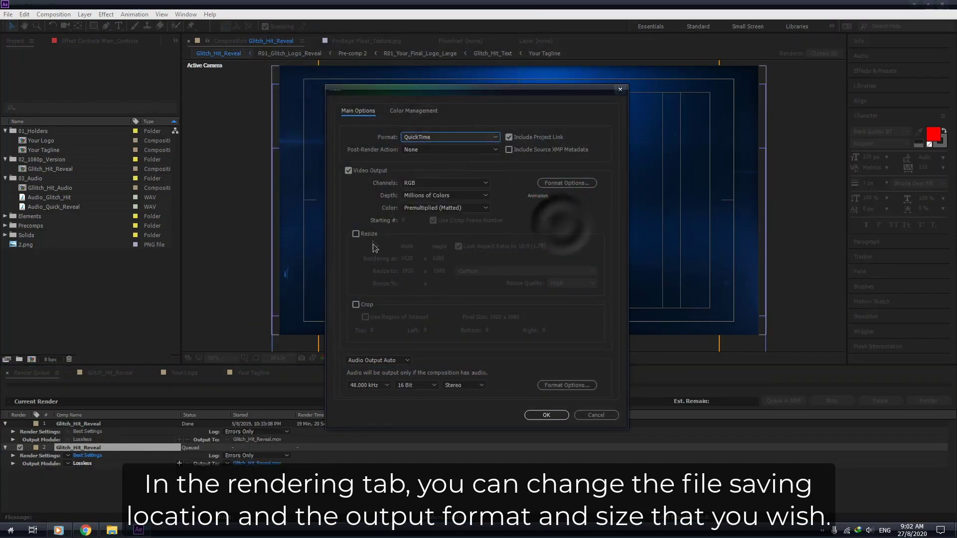
click(356, 234)
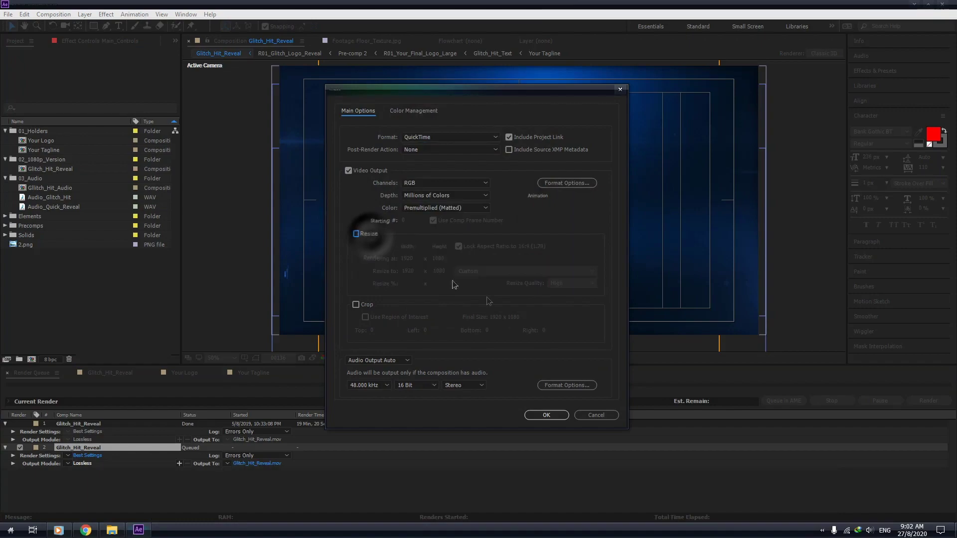
click(547, 415)
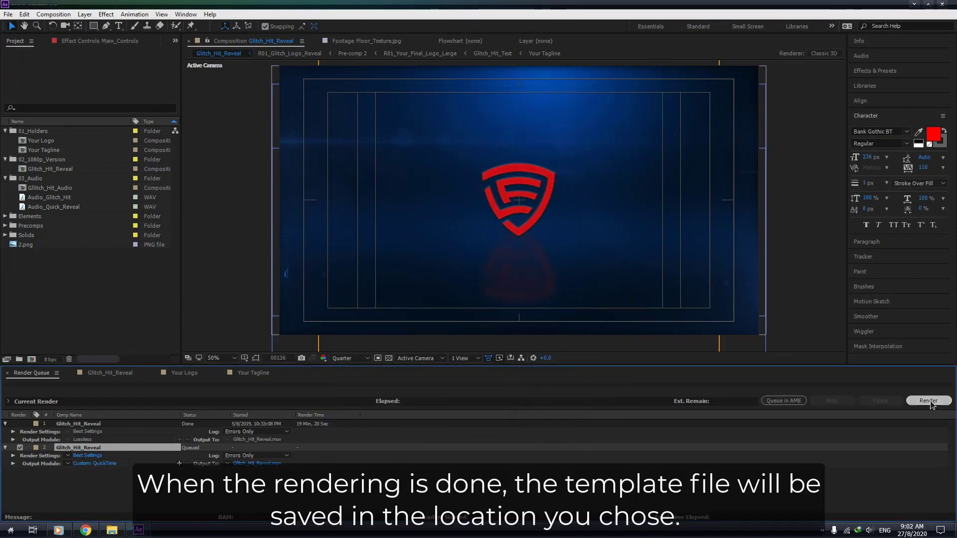
click(927, 401)
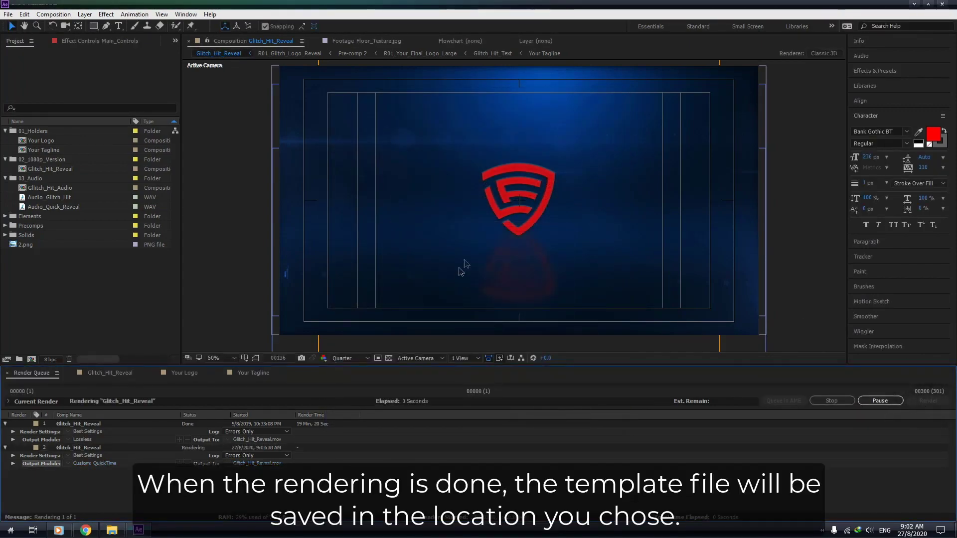